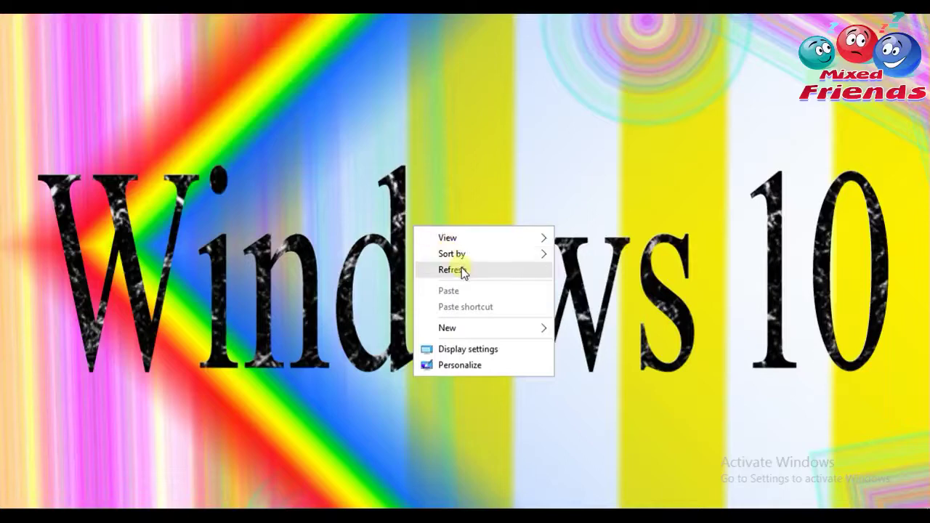
Refresh the Windows 10 desktop from its right-click menu
left_click(457, 269)
right_click(158, 197)
left_click(218, 241)
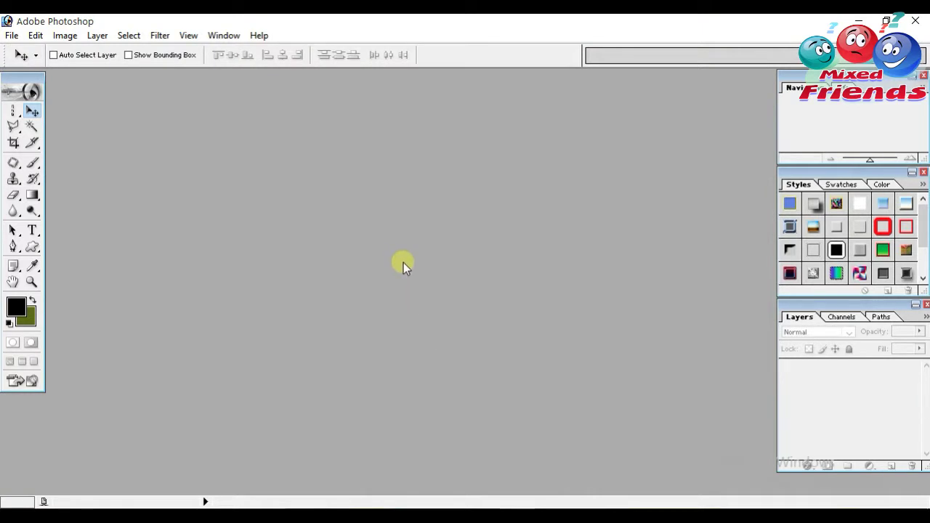
Create a new 800 x 600 px document filled with the background colour
left_click(12, 34)
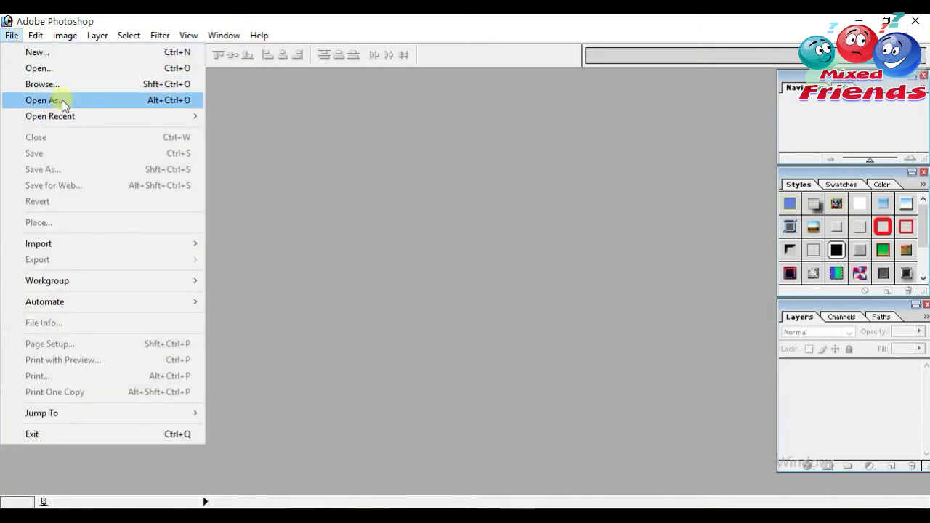
left_click(45, 70)
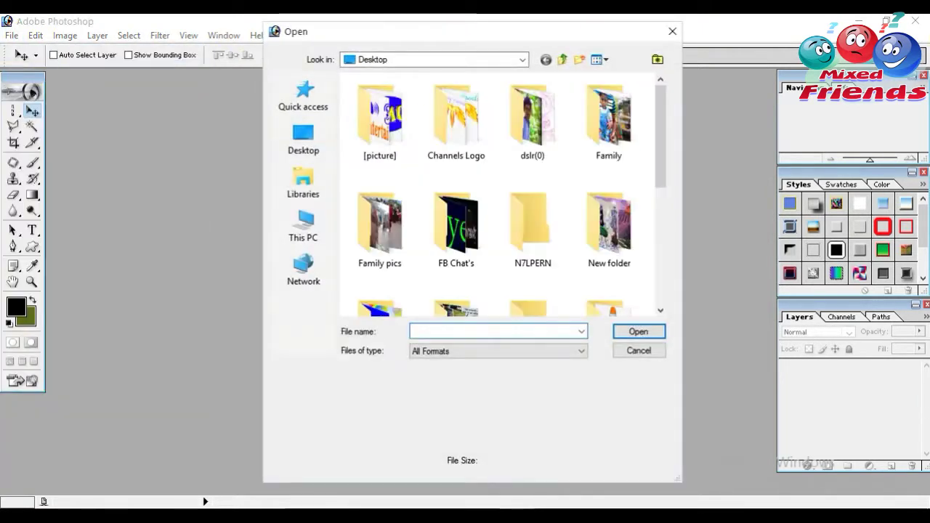
left_click(672, 32)
left_click(11, 35)
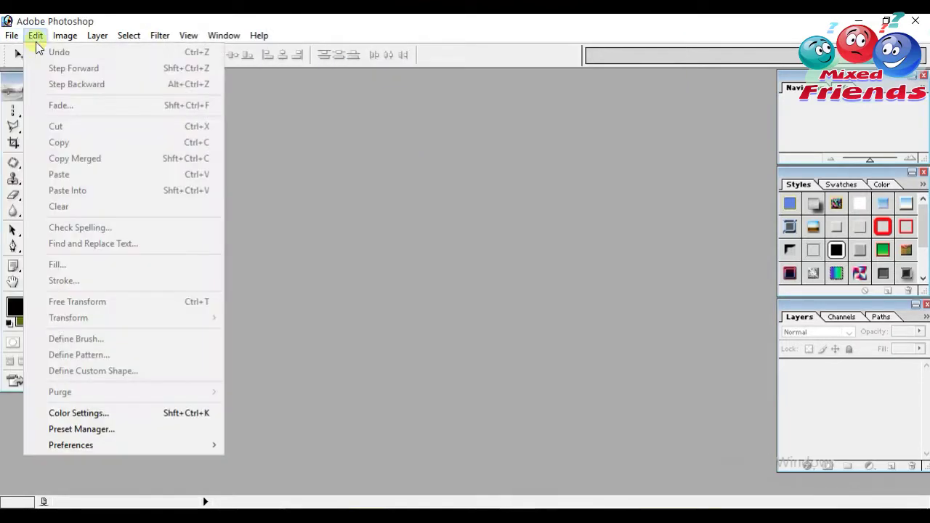
left_click(31, 50)
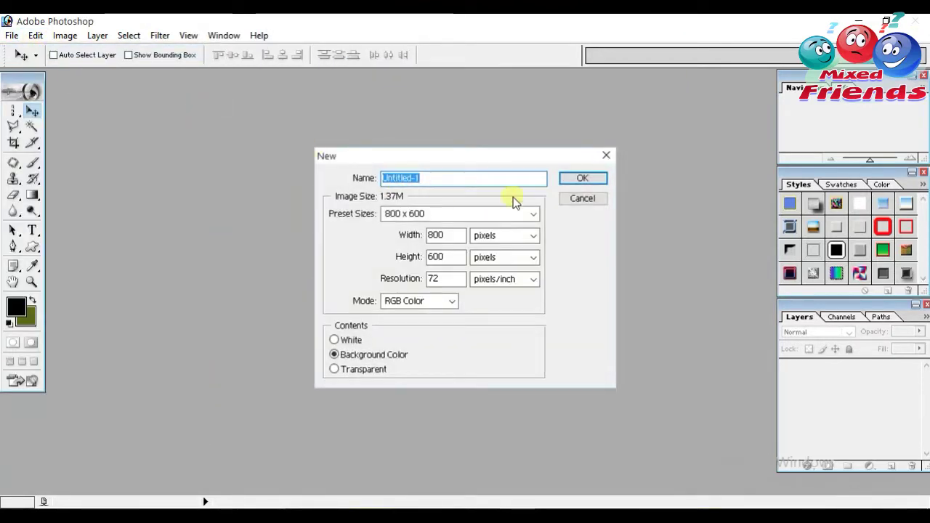
left_click(585, 183)
Maximize the document window and hide the grid using View > Extras
left_click(363, 84)
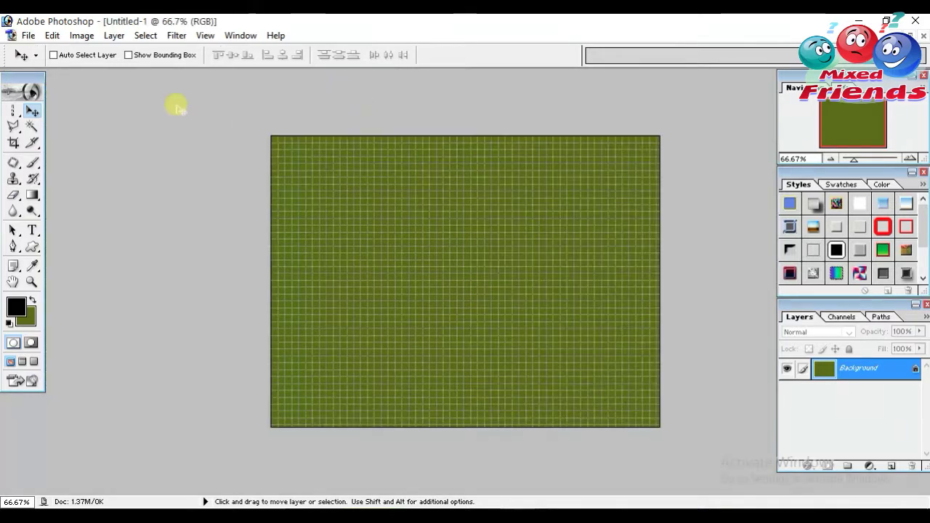
left_click(205, 35)
left_click(249, 188)
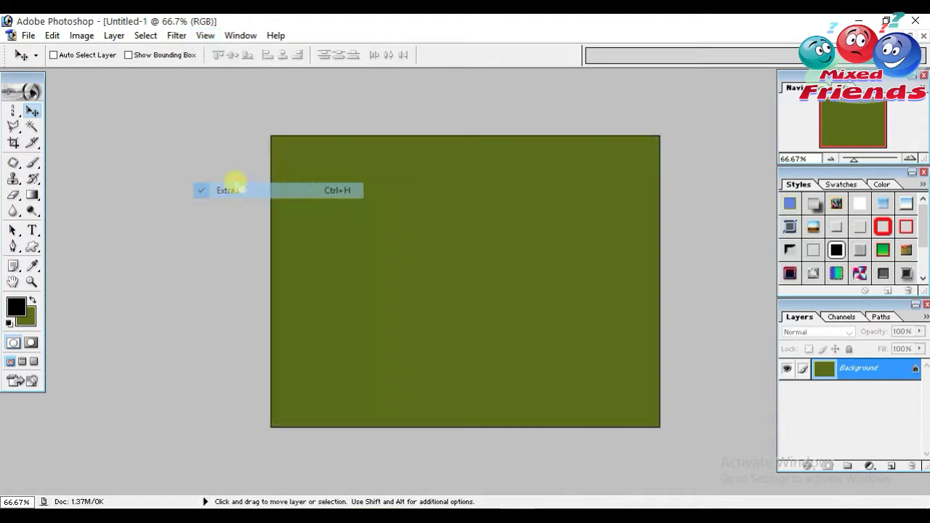
Paint the whole canvas black with a brush enlarged to 1000 px, then shrink it to 60
left_click(32, 162)
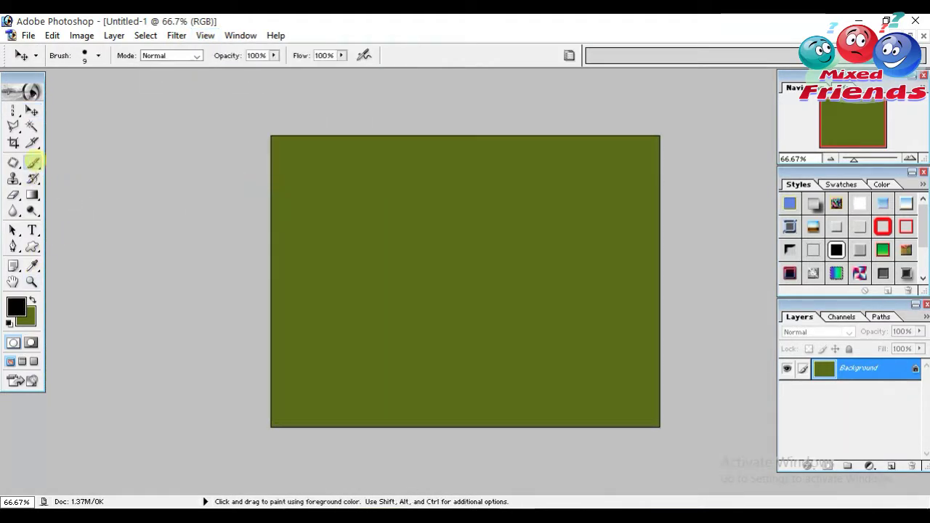
left_click_drag(394, 176, 296, 266)
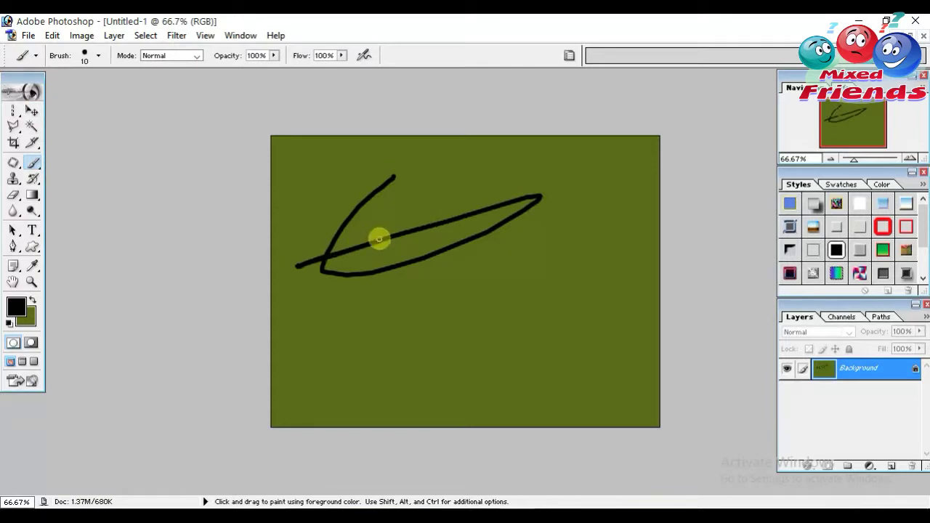
key("bracketright")
key("bracketright")
key("bracketright")
left_click_drag(375, 197, 443, 126)
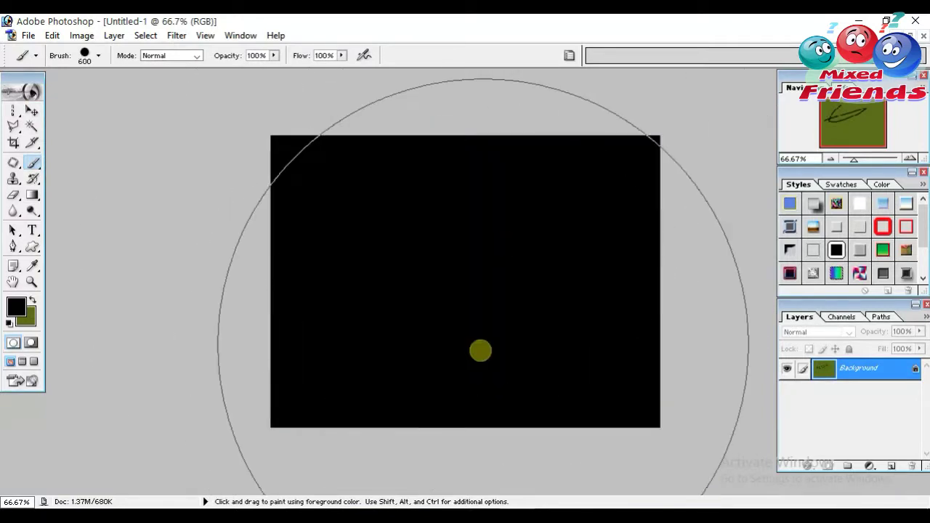
key("bracketleft")
key("bracketleft")
key("bracketleft")
key("bracketleft")
key("bracketleft")
key("bracketleft")
key("bracketleft")
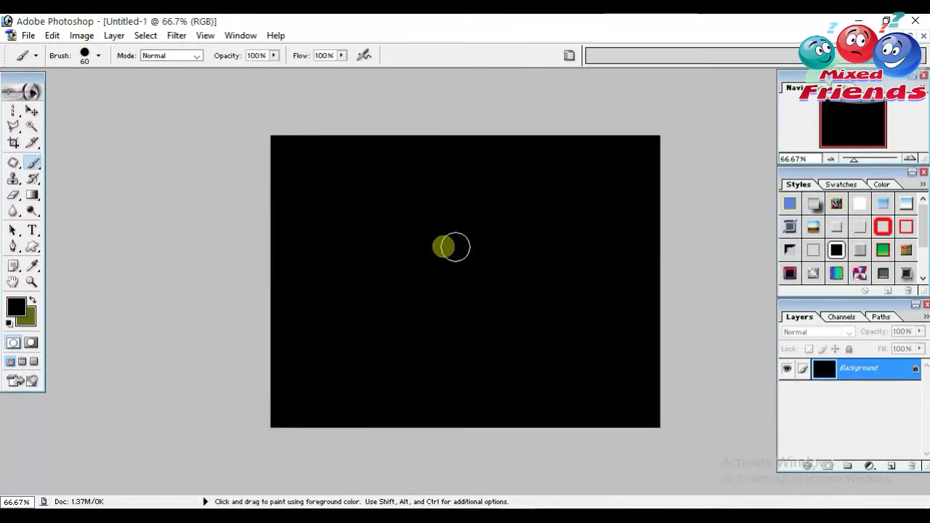
left_click(32, 231)
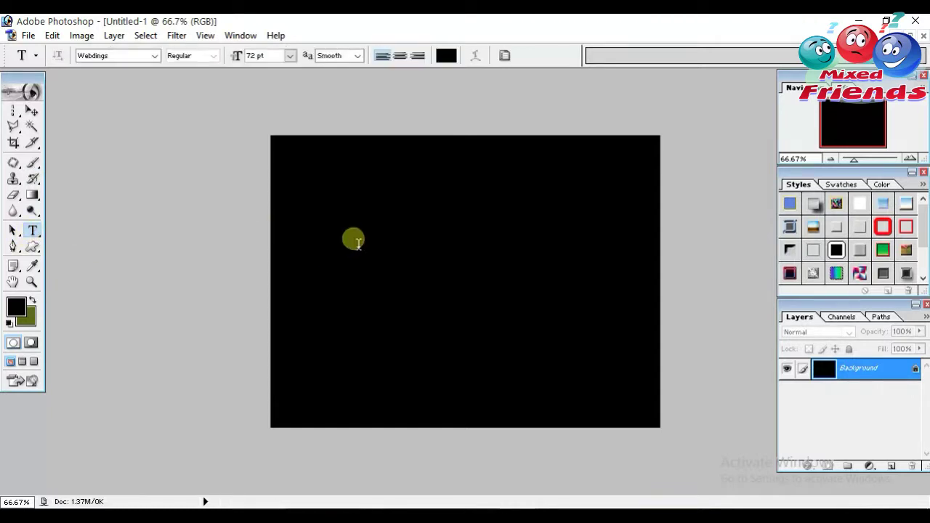
Type 'Mixed Friends' in Times New Roman 72 pt and give it a silver bevelled gradient style
left_click(356, 242)
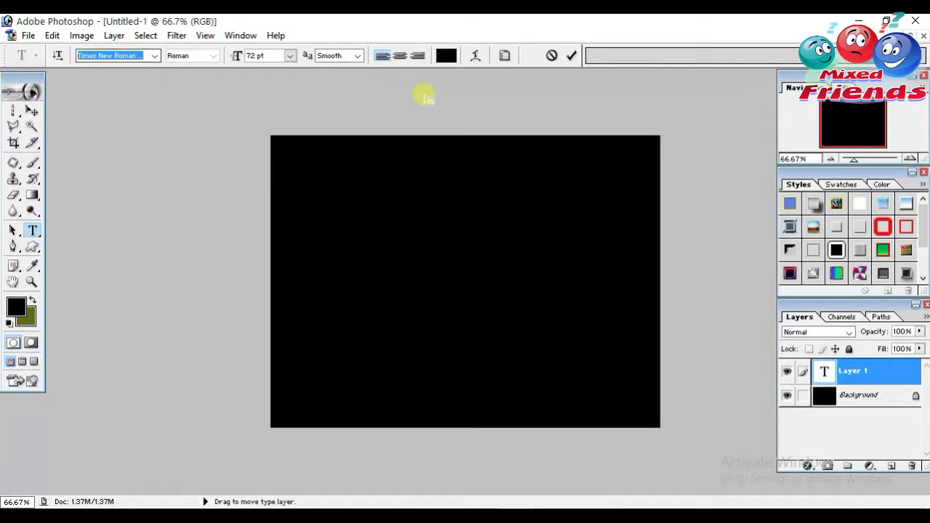
key("Return")
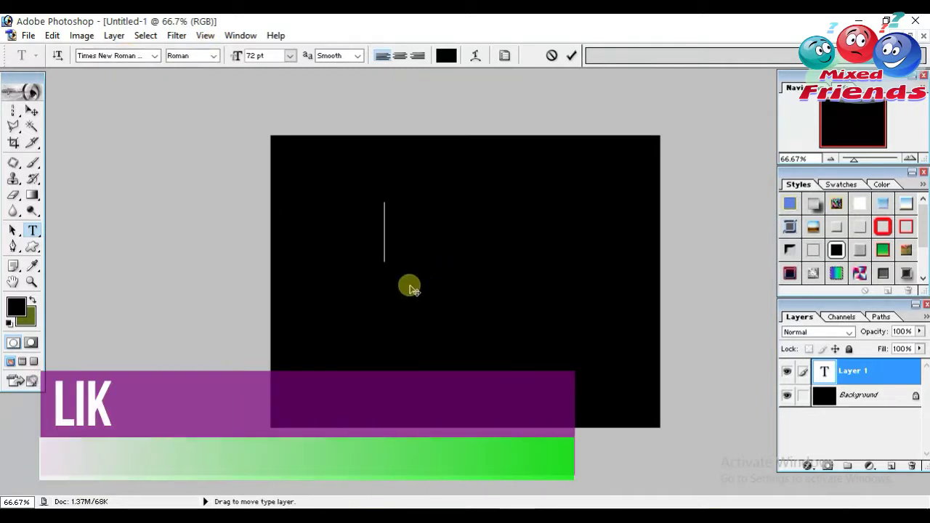
left_click(860, 203)
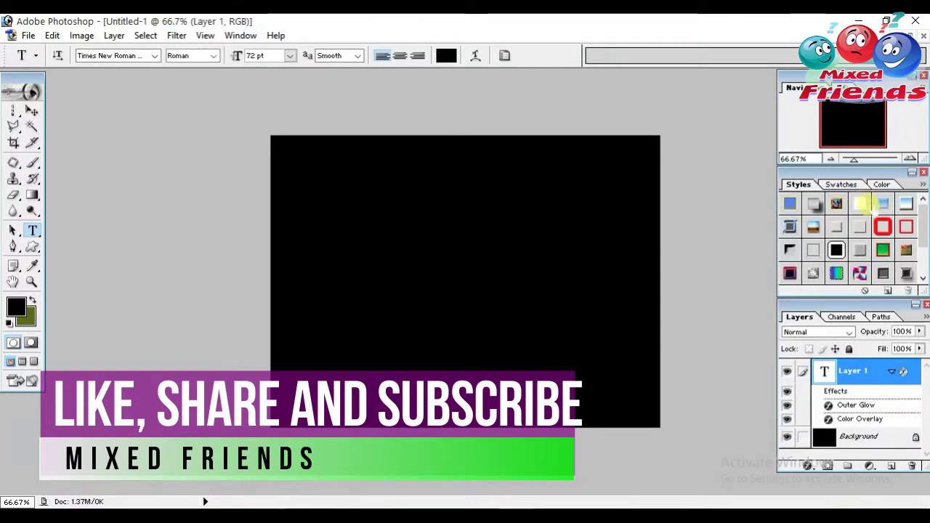
left_click(357, 280)
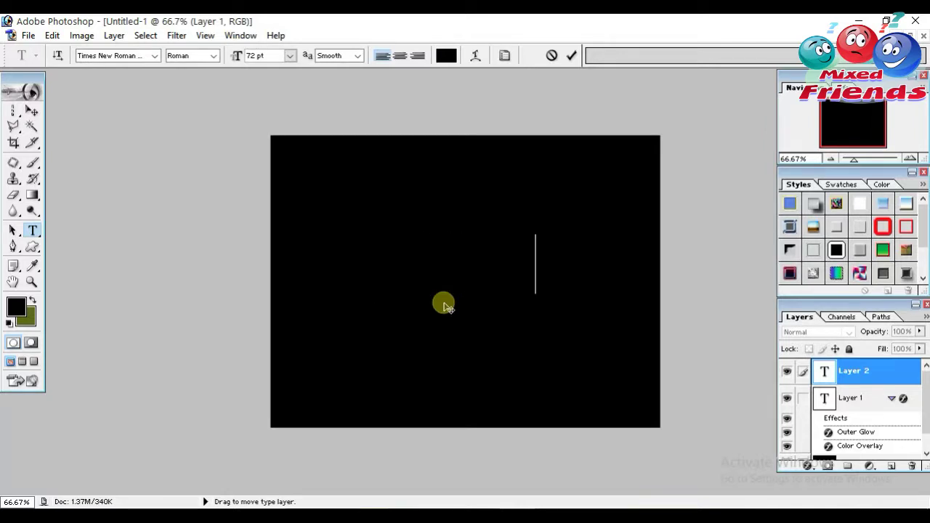
left_click(880, 210)
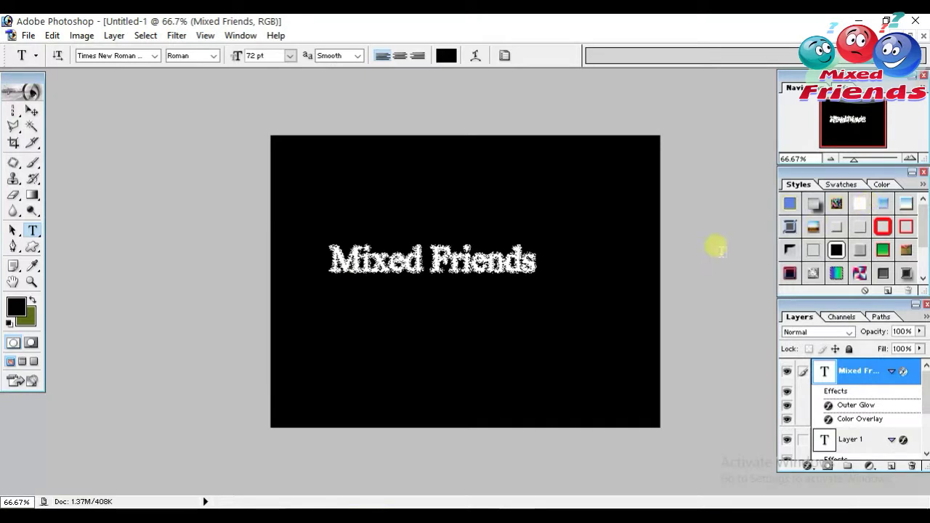
left_click(813, 206)
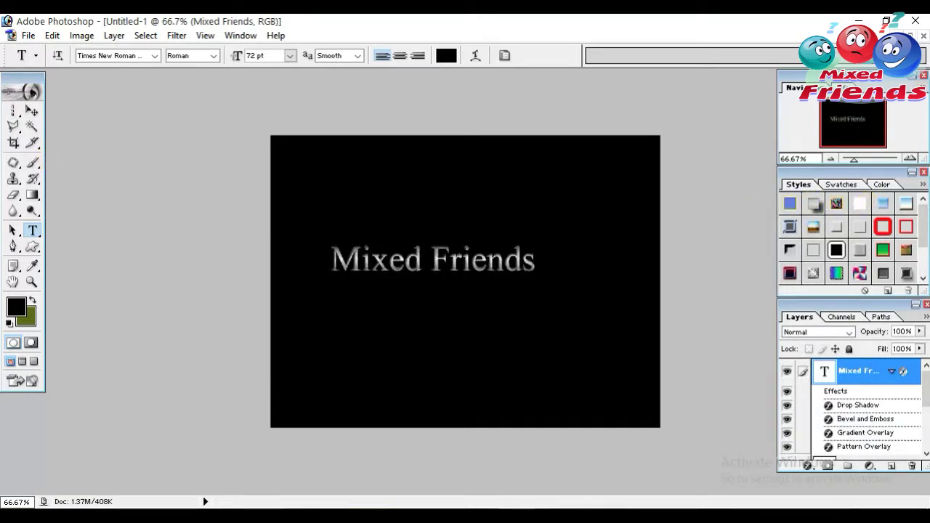
left_click(32, 111)
Scale the Mixed Friends text to 131.7% width and 280% height, placed at the canvas top
left_click_drag(528, 262, 573, 284)
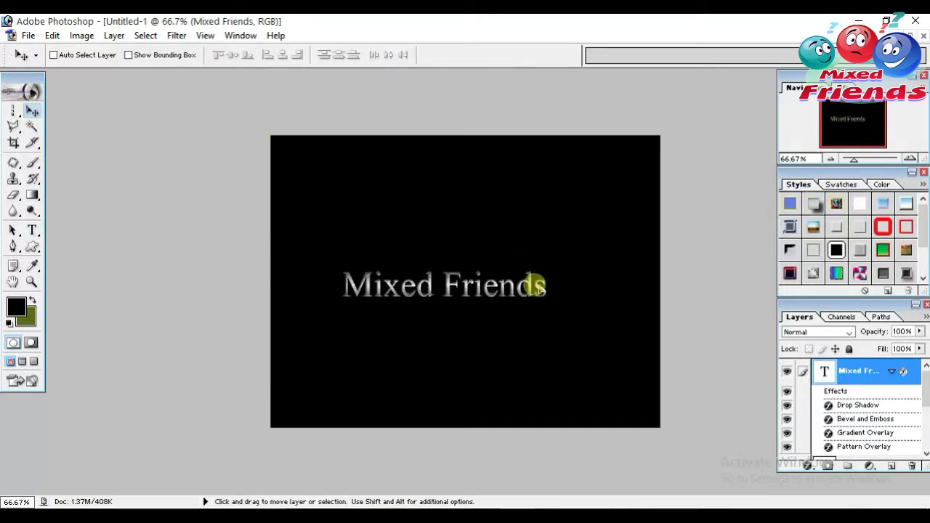
left_click(130, 56)
left_click_drag(582, 267, 640, 237)
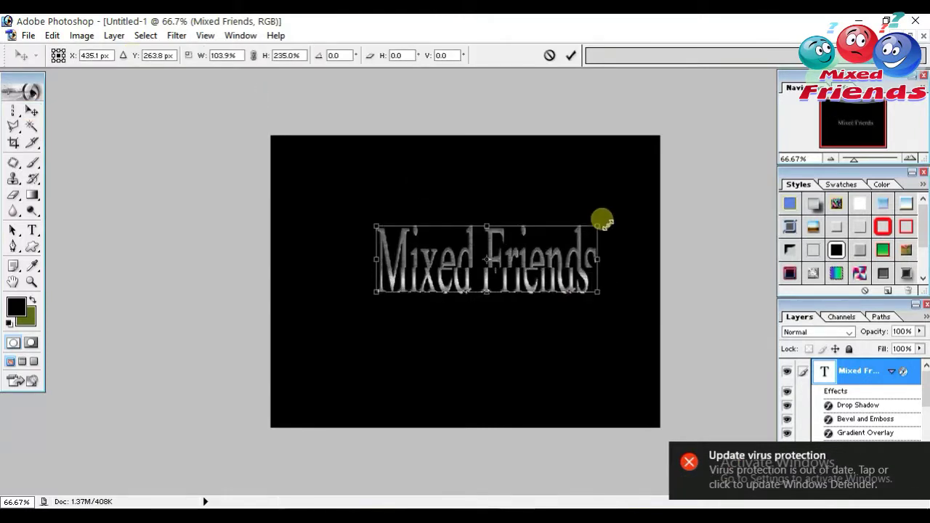
mouse_move(587, 269)
left_mouse_down()
mouse_move(535, 266)
mouse_move(547, 297)
left_mouse_up()
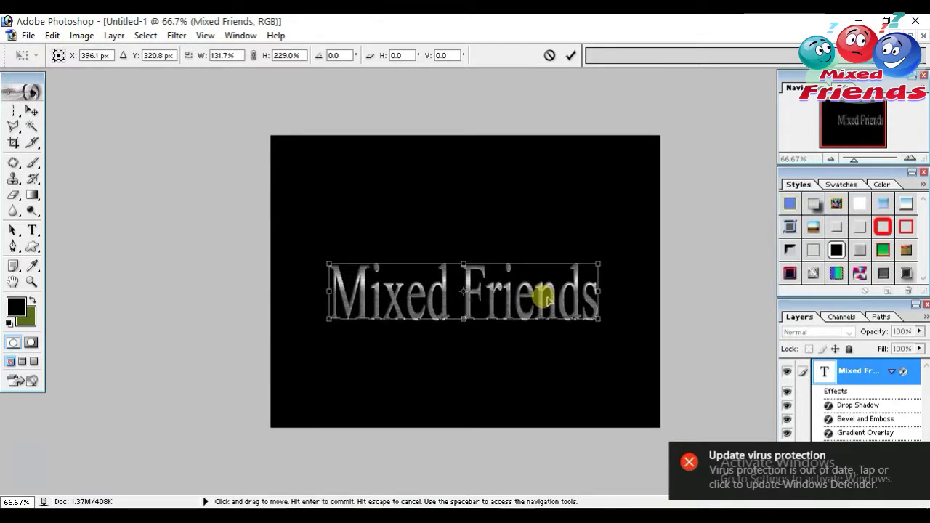
left_click_drag(479, 260, 494, 183)
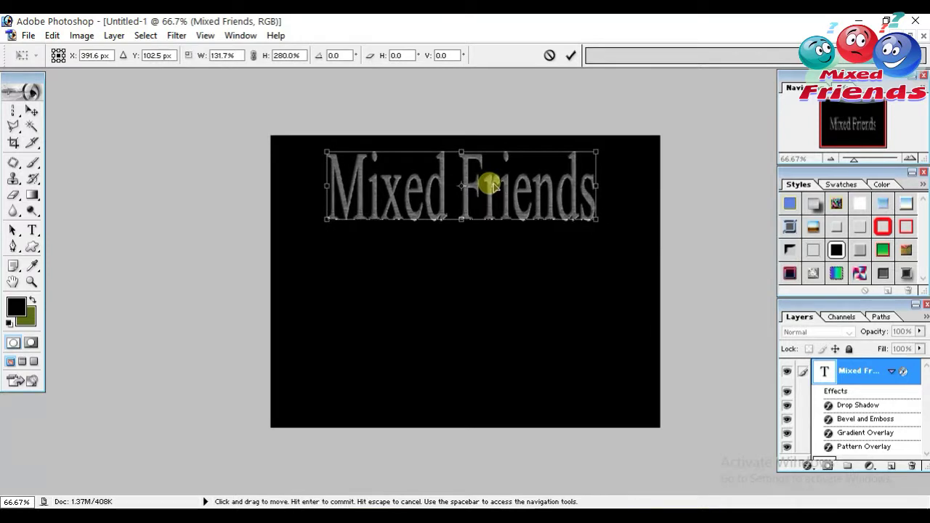
key("Return")
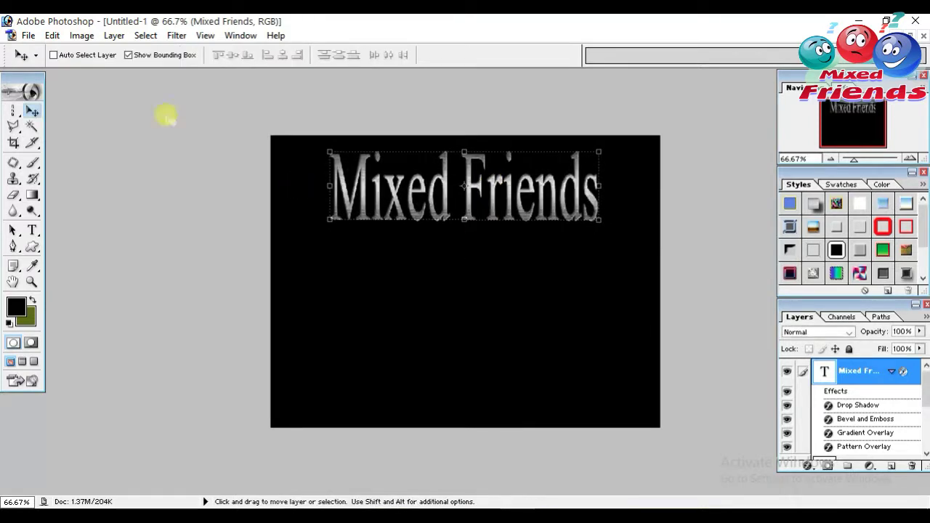
Save the image to the Desktop as JPEG file 'a' with default JPEG options
left_click(28, 35)
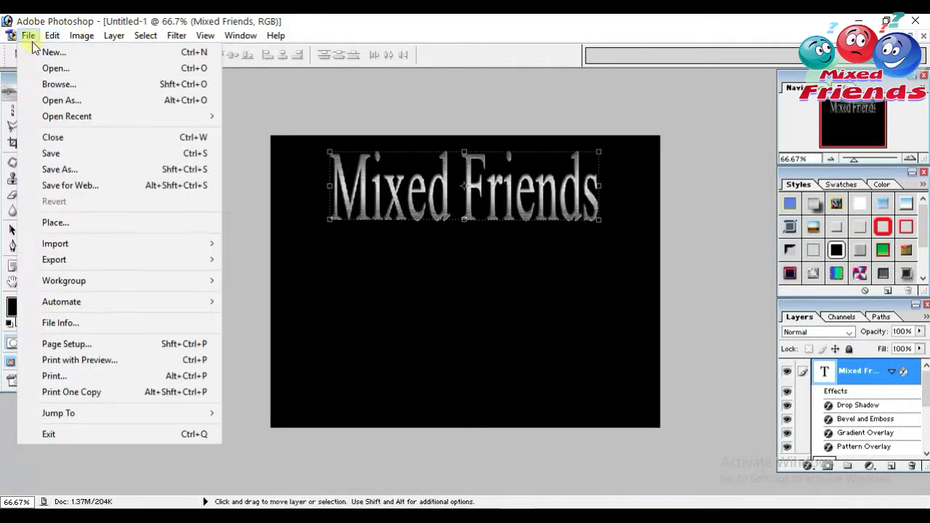
left_click(51, 169)
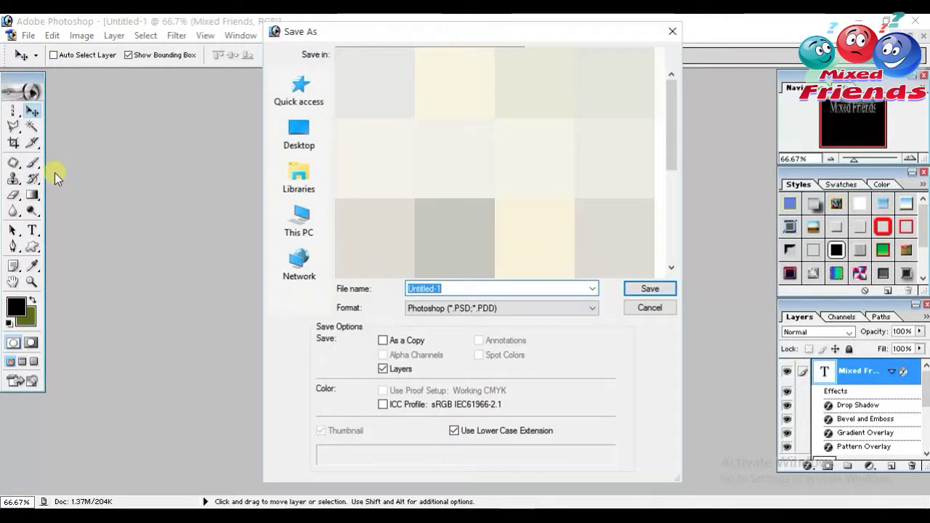
left_click(312, 133)
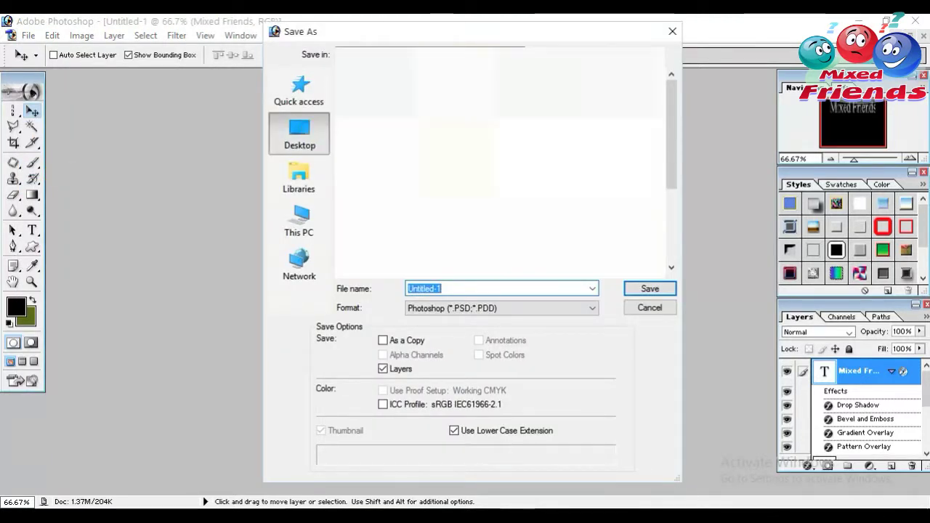
left_click(518, 308)
left_click(447, 373)
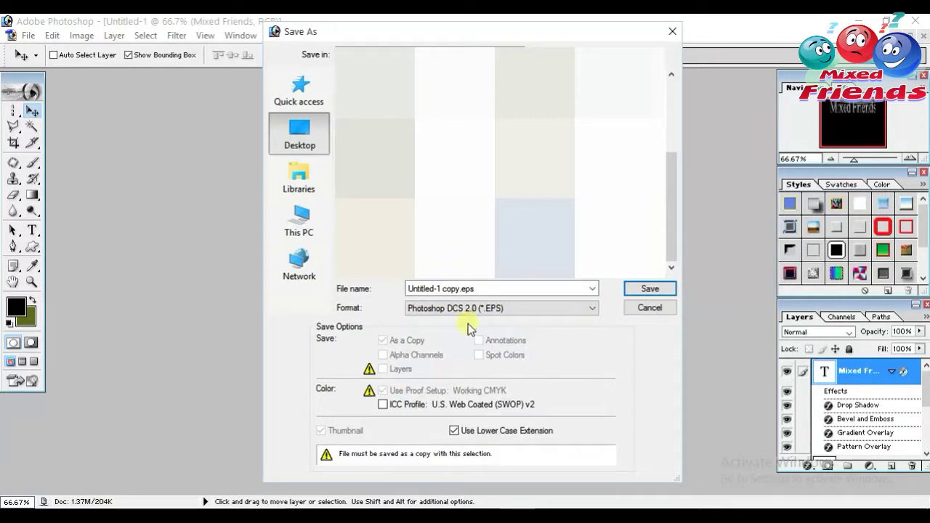
left_click(480, 308)
left_click(467, 377)
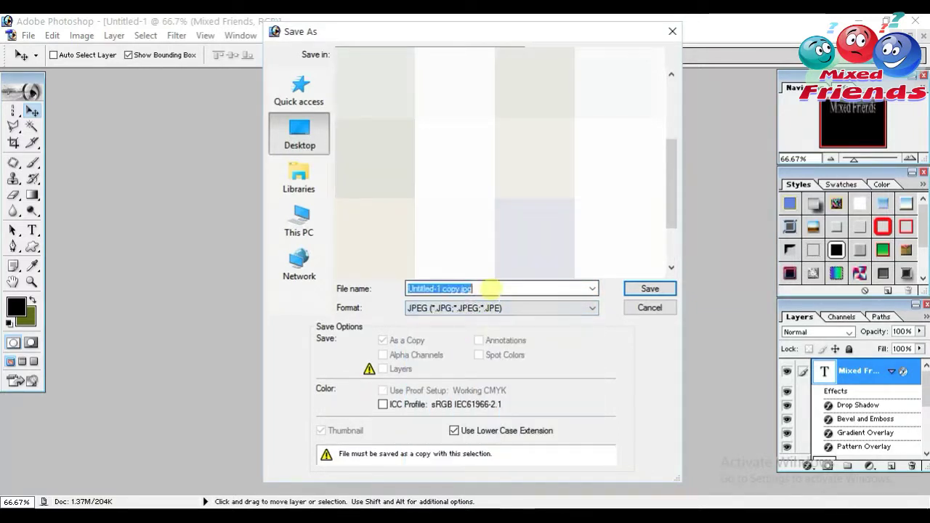
type("a")
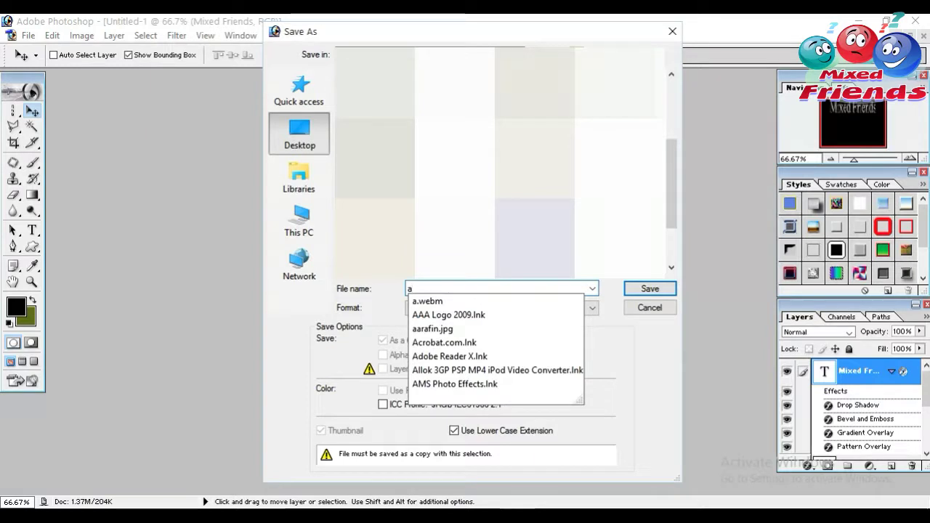
key("Escape")
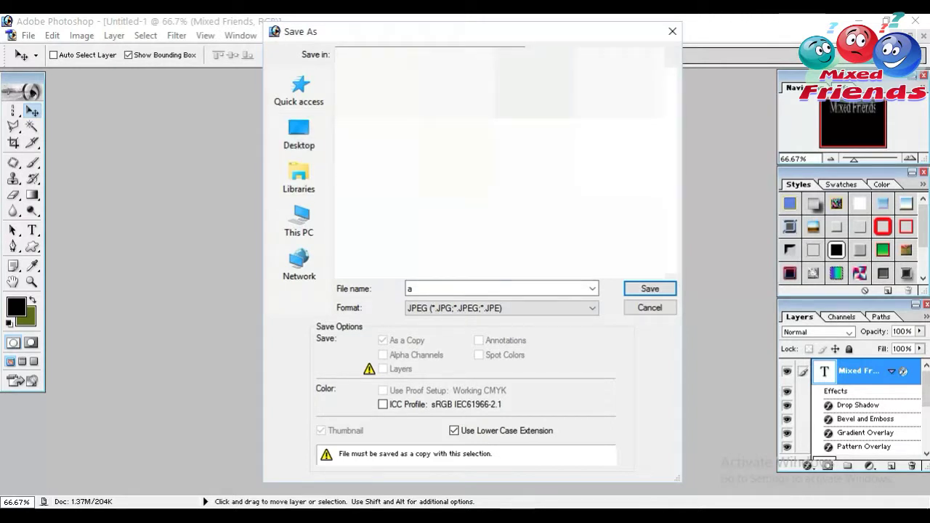
left_click(648, 288)
key("Return")
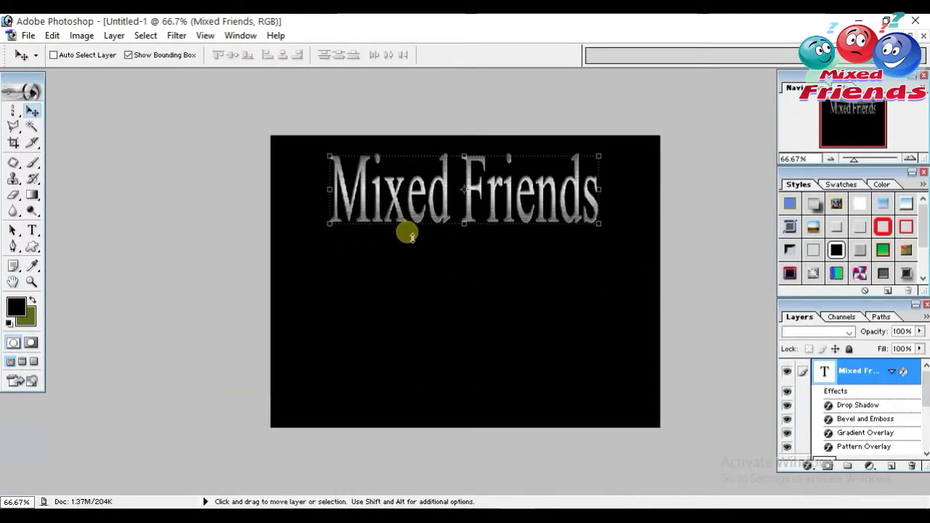
Drag the text slightly lower and save the frame as JPEG 'b'
left_click_drag(407, 225, 412, 242)
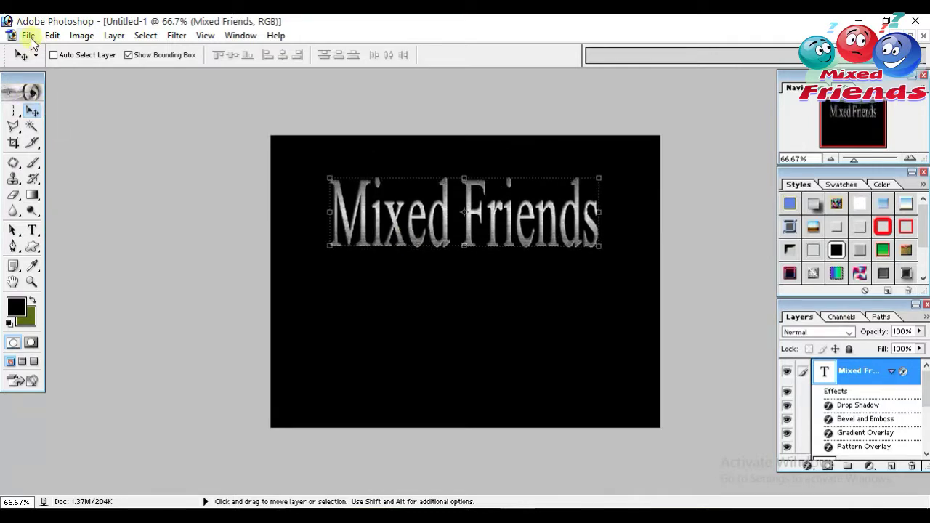
left_click(29, 37)
left_click(90, 168)
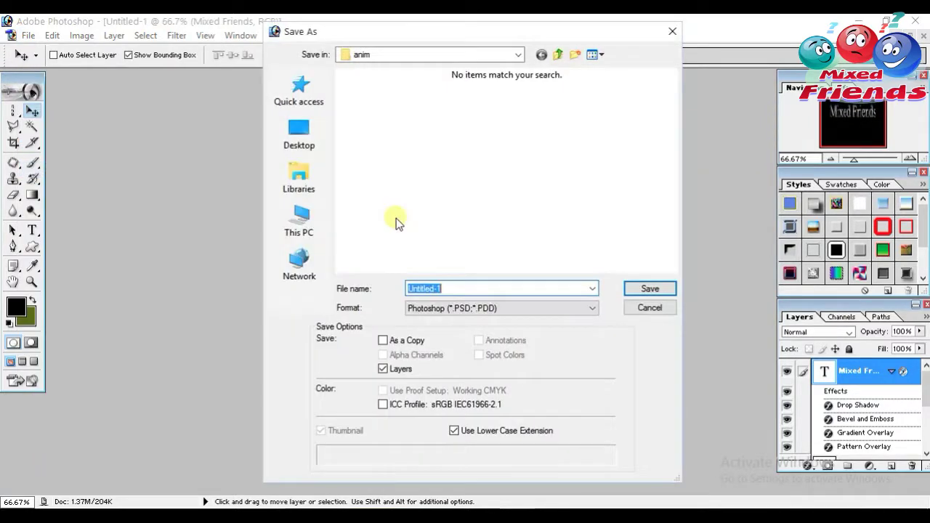
left_click(458, 308)
left_click(428, 375)
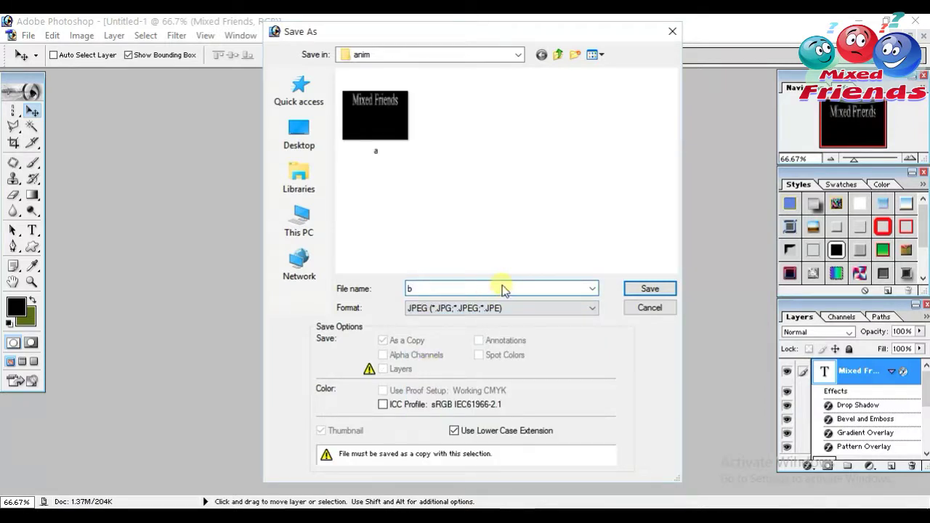
key("Return")
key("Return")
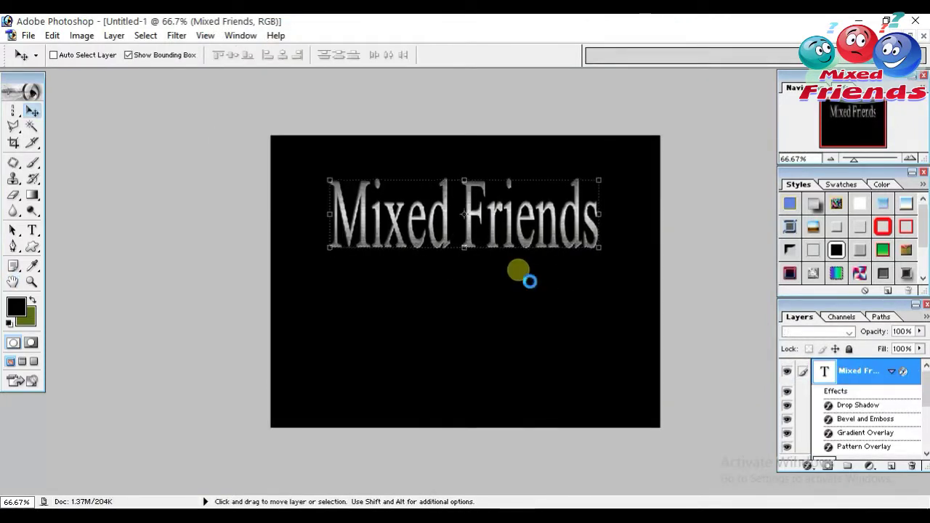
Nudge the text down with Shift+Down and save the frame as JPEG 'c'
key("shift+Down")
key("shift+Down")
key("shift+Down")
key("shift+Down")
key("shift+Down")
key("shift+Down")
key("shift+Down")
key("shift+Down")
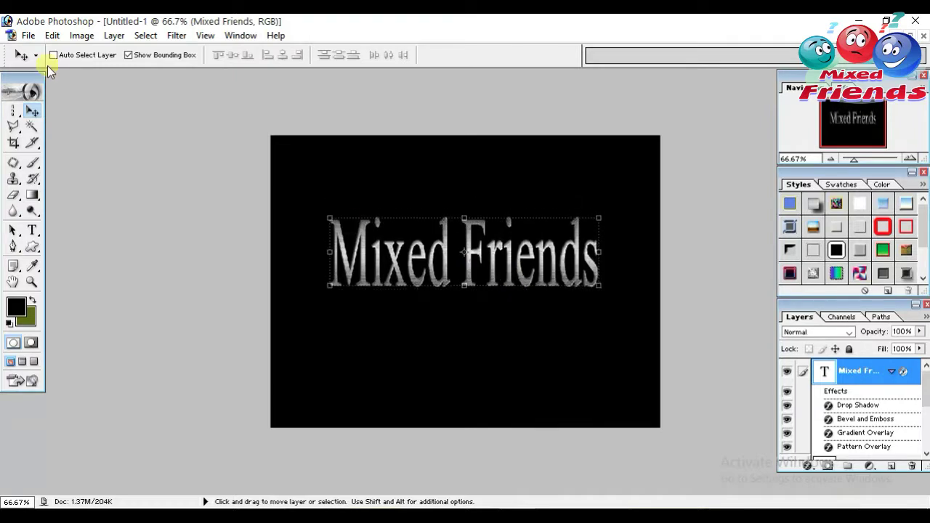
left_click(53, 34)
left_click(28, 35)
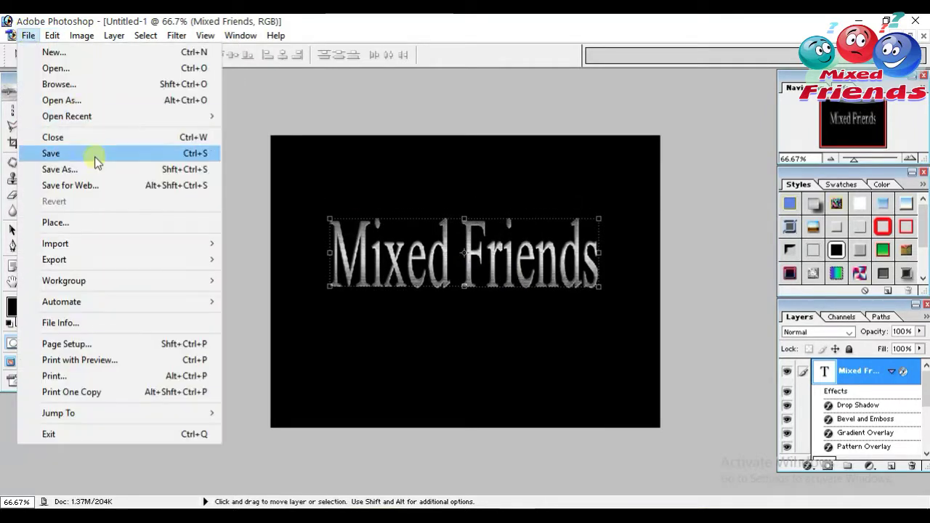
left_click(96, 167)
left_click(501, 307)
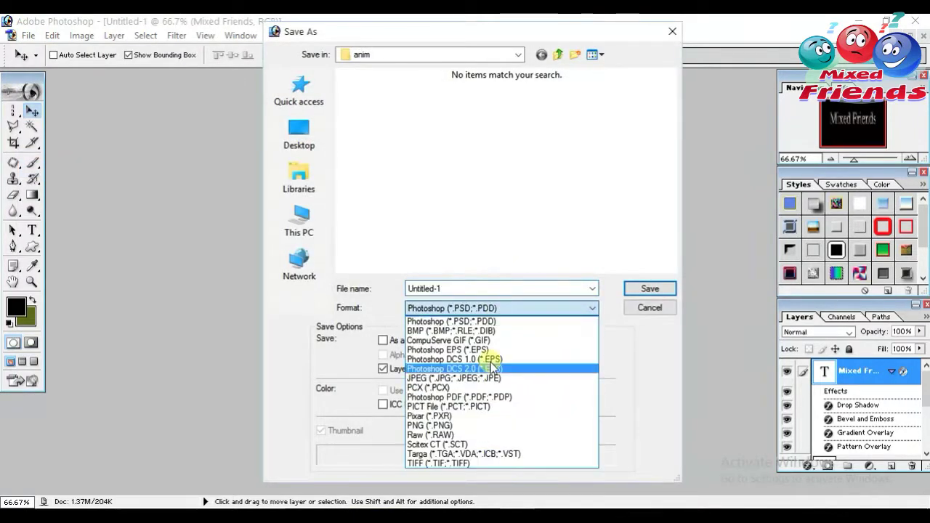
left_click(445, 372)
double_click(468, 288)
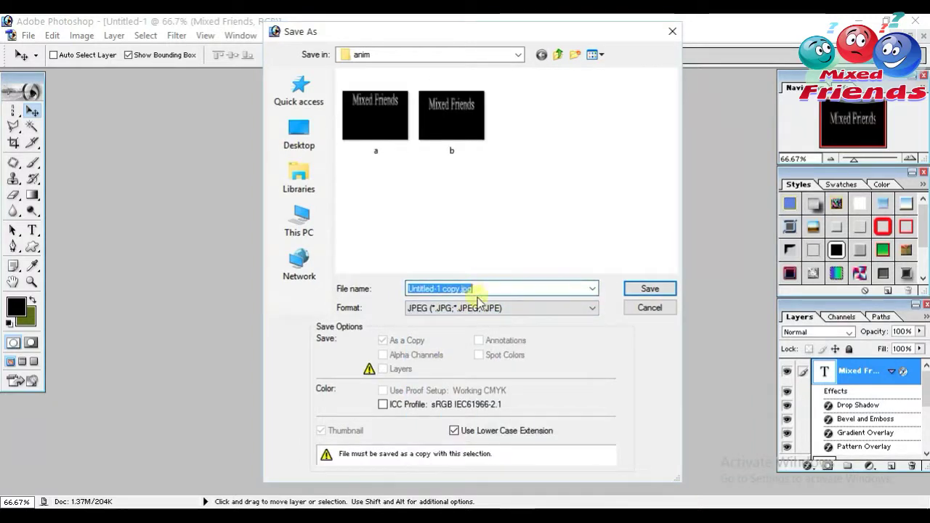
left_click(624, 292)
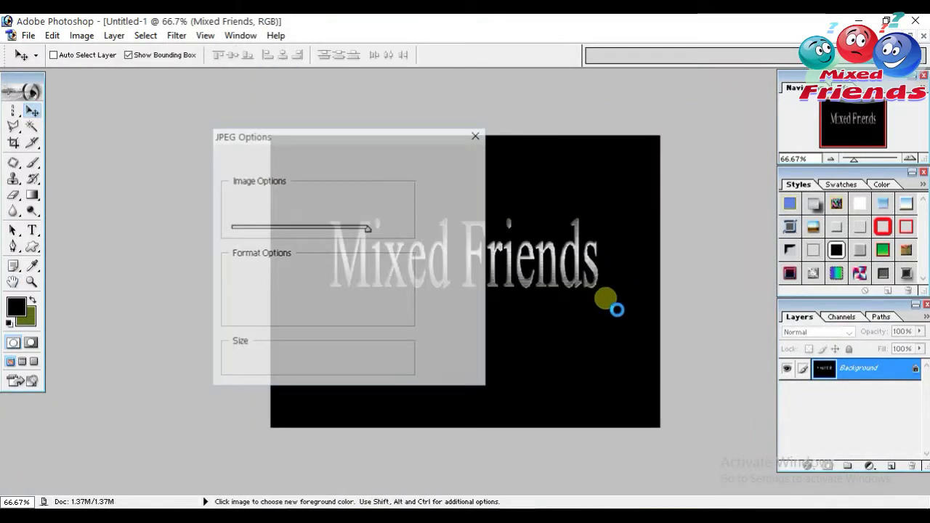
key("Return")
Nudge the text down twice more and save the frame as JPEG 'd'
key("shift+Down")
key("shift+Down")
key("shift+Down")
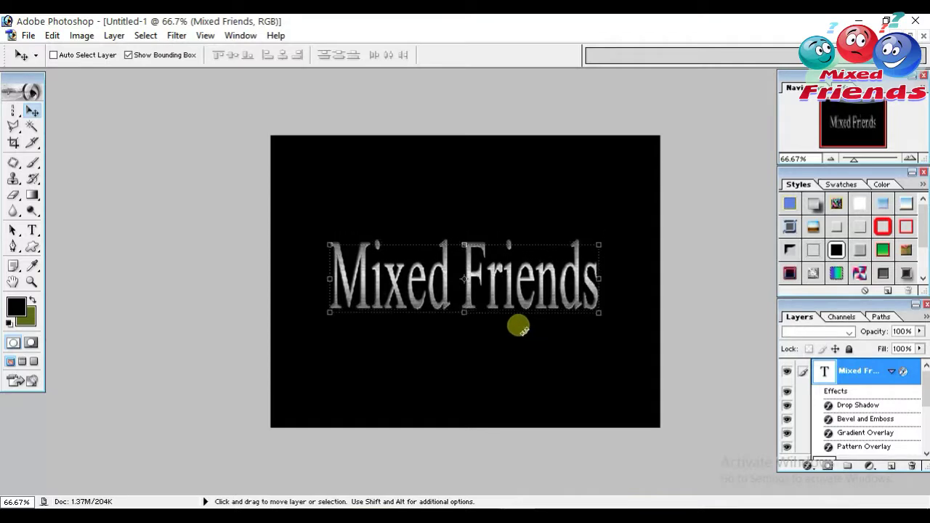
key("shift+Down")
key("shift+Down")
key("shift+Down")
key("shift+Down")
left_click(29, 35)
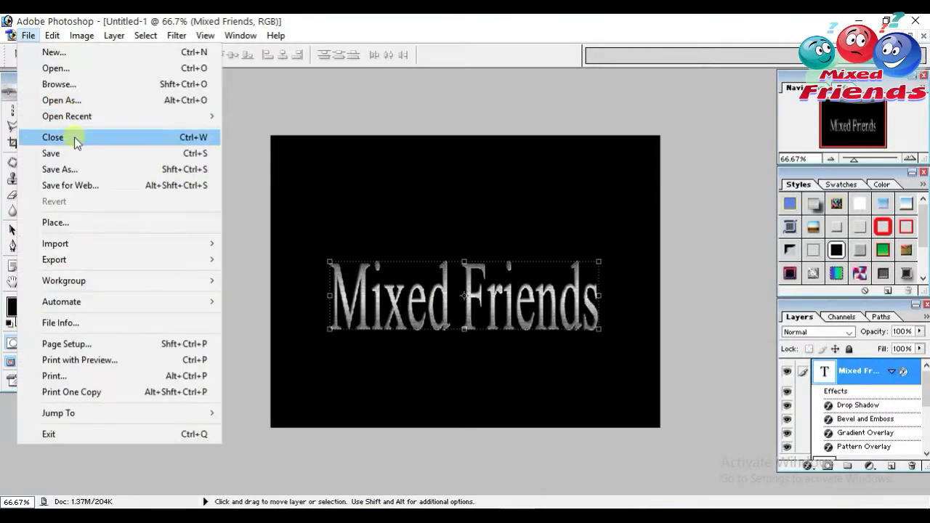
left_click(83, 170)
left_click(474, 313)
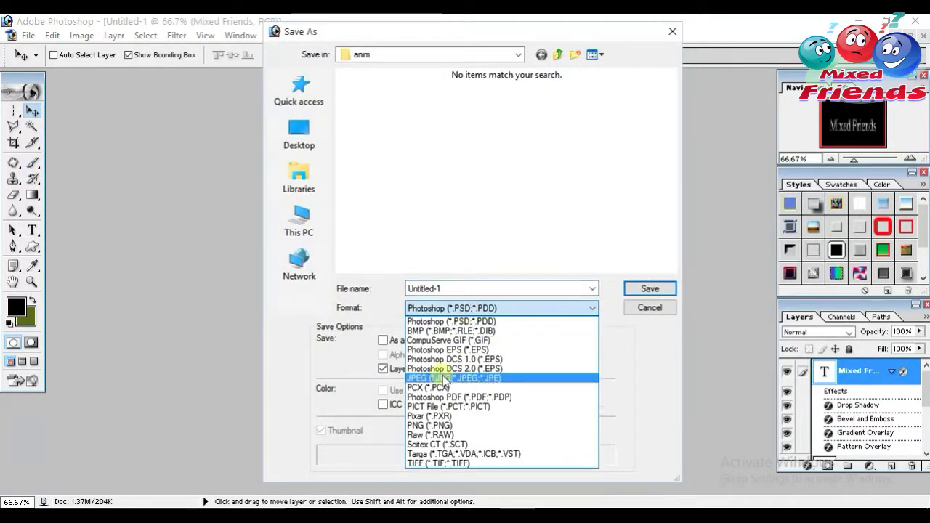
left_click(480, 375)
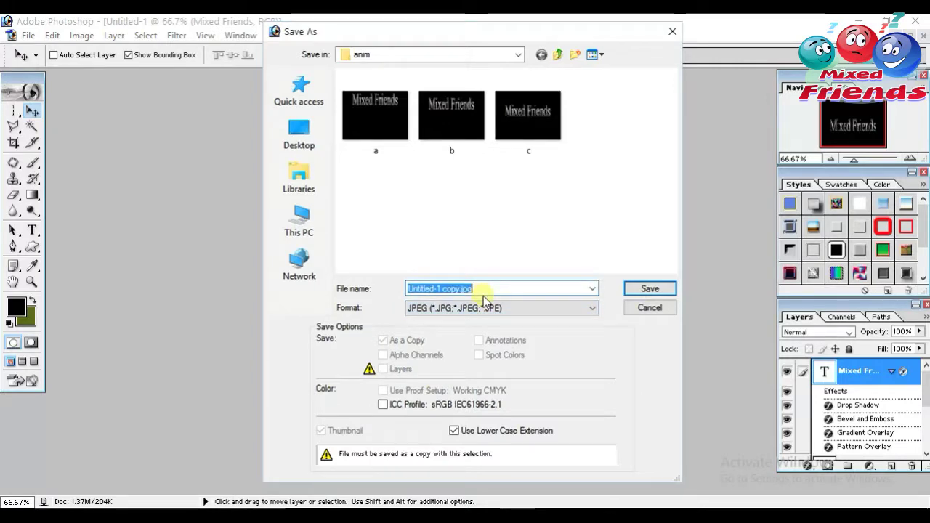
key("Return")
key("Return")
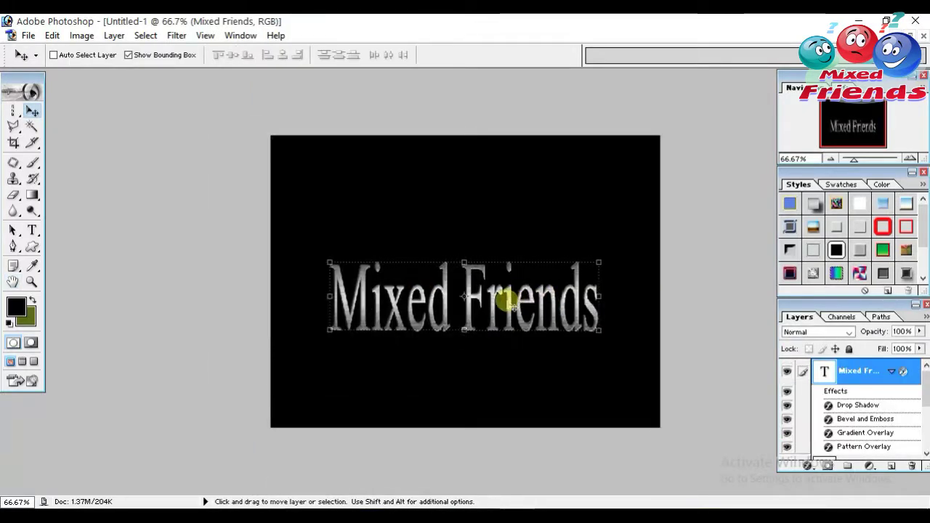
Drag the text lower on the canvas and save the frame as JPEG 'e'
left_click_drag(505, 305, 508, 345)
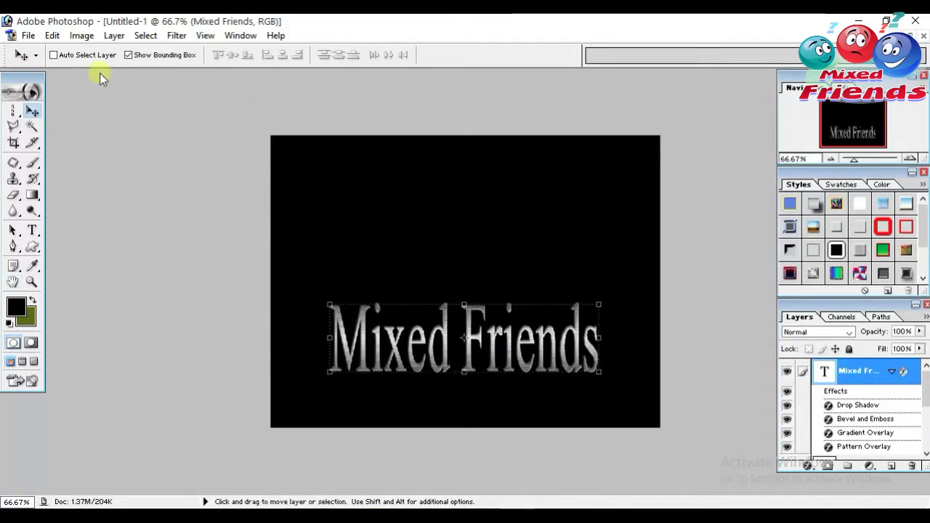
left_click(27, 34)
left_click(66, 169)
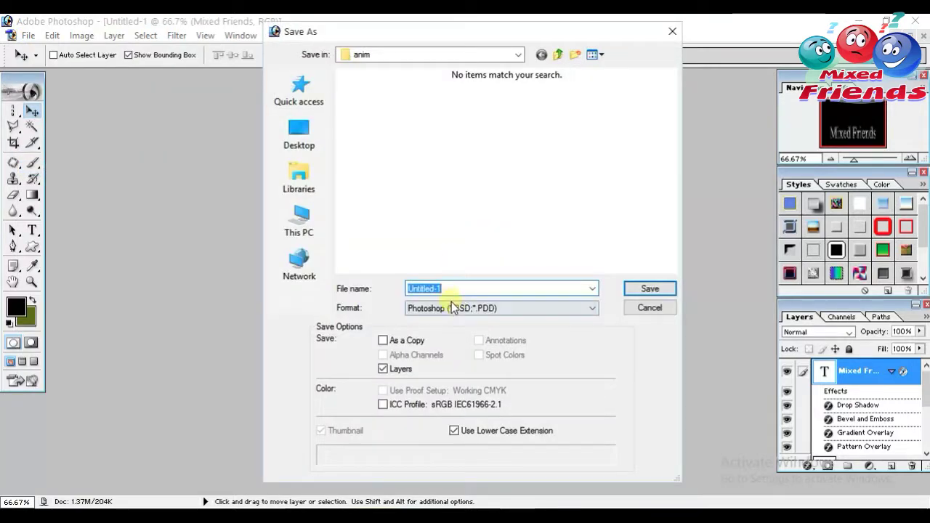
left_click(452, 308)
left_click(450, 378)
type("e")
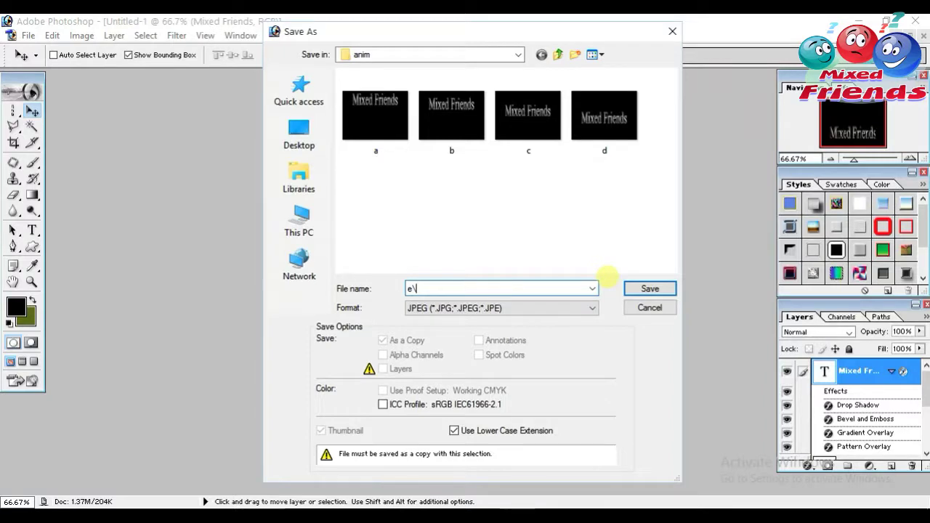
key("Return")
key("Return")
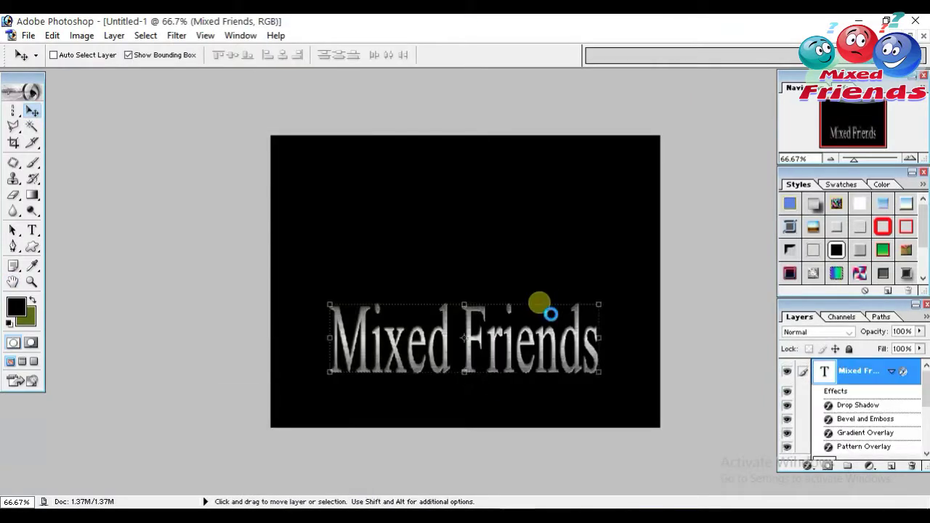
Nudge the text down twice and save the frame as JPEG 'f'
key("shift+Down")
key("shift+Down")
key("shift+Down")
key("shift+Down")
key("shift+Down")
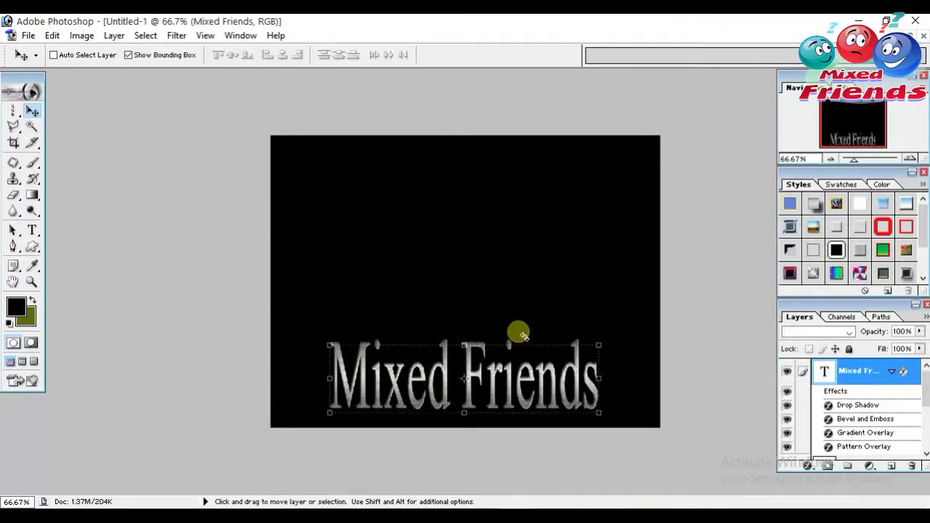
key("shift+Down")
key("shift+Down")
left_click(28, 35)
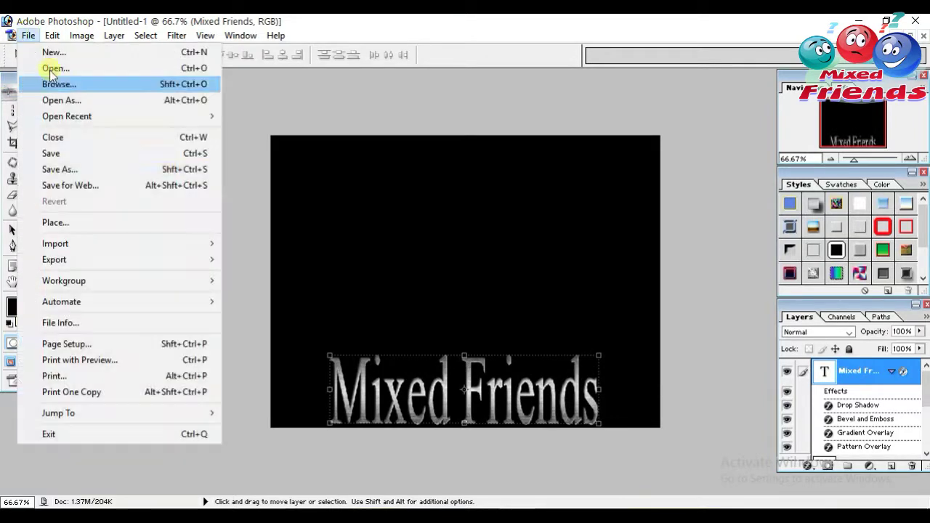
left_click(62, 170)
left_click(512, 308)
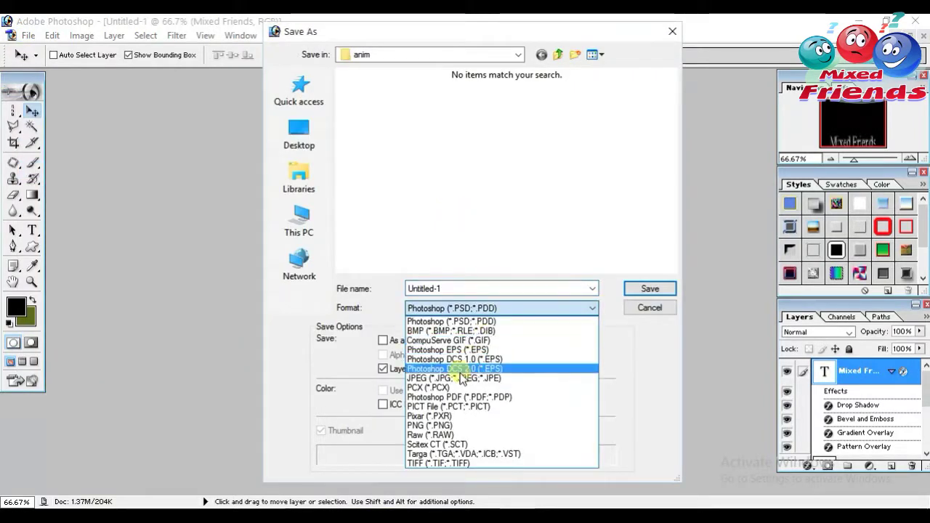
left_click(458, 374)
type("f")
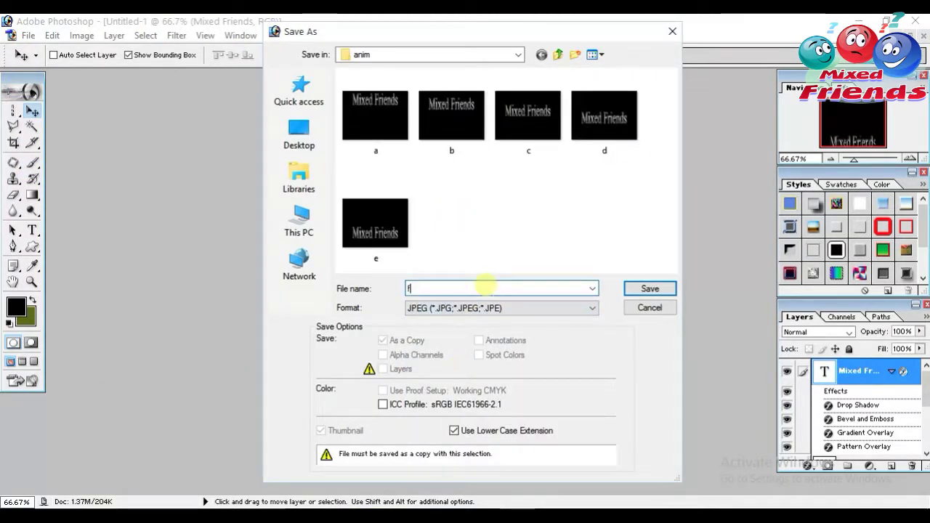
key("Return")
key("Return")
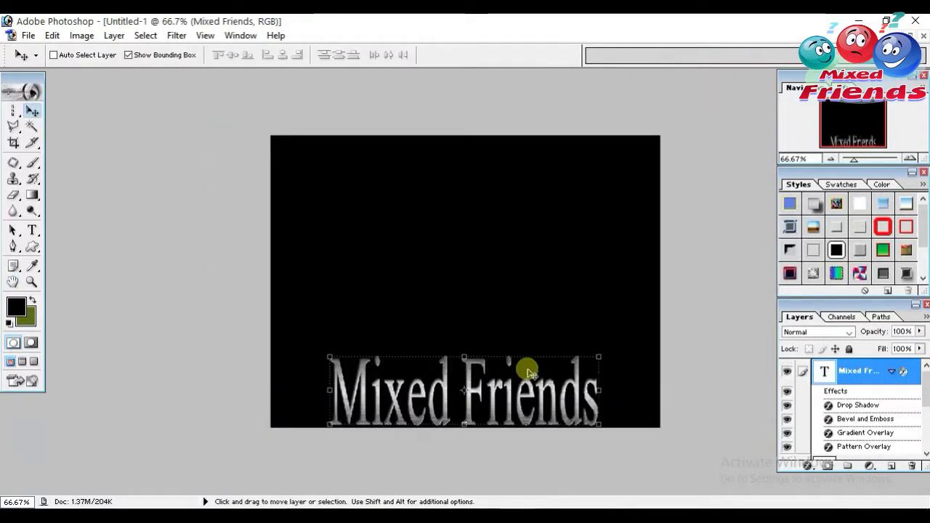
Push the text mostly below the canvas edge and save the frame as JPEG 'g'
key("shift+Down")
key("shift+Down")
key("shift+Down")
key("shift+Down")
key("shift+Down")
key("shift+Down")
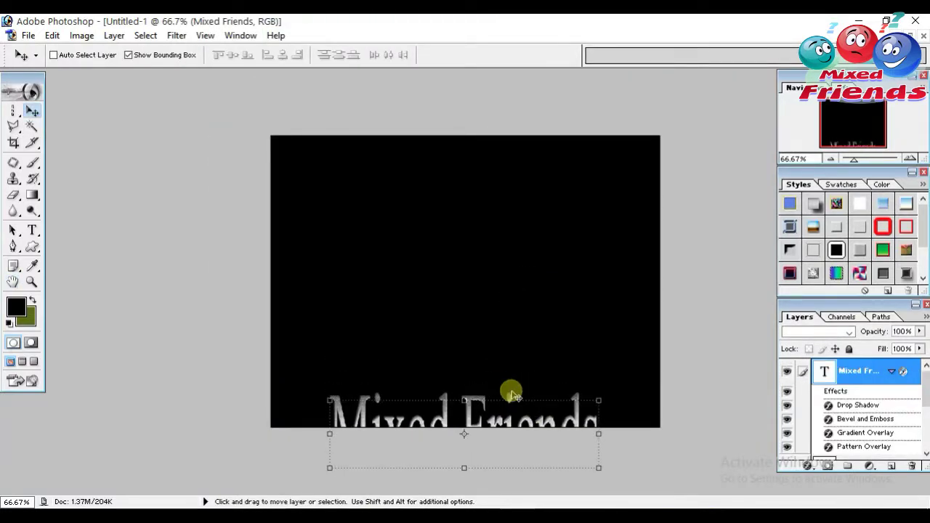
key("shift+Down")
key("shift+Down")
key("shift+Down")
key("shift+Up")
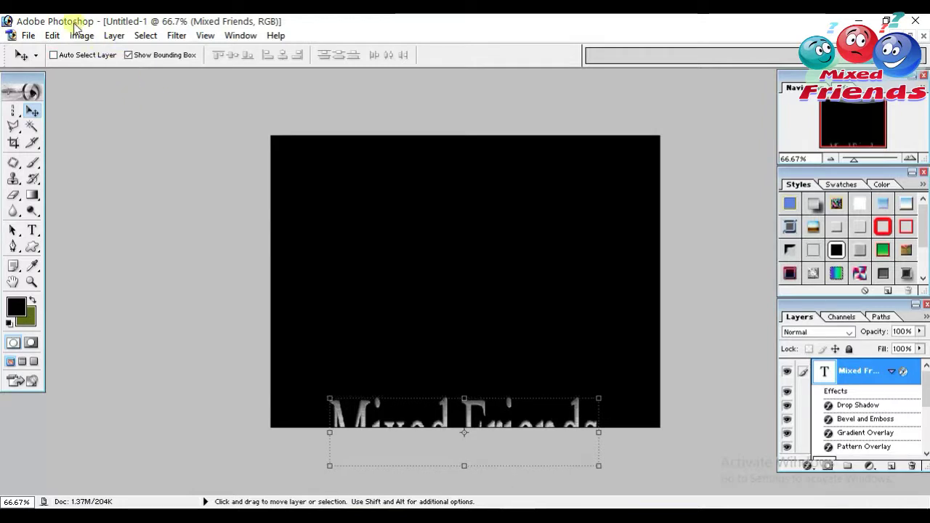
left_click(27, 35)
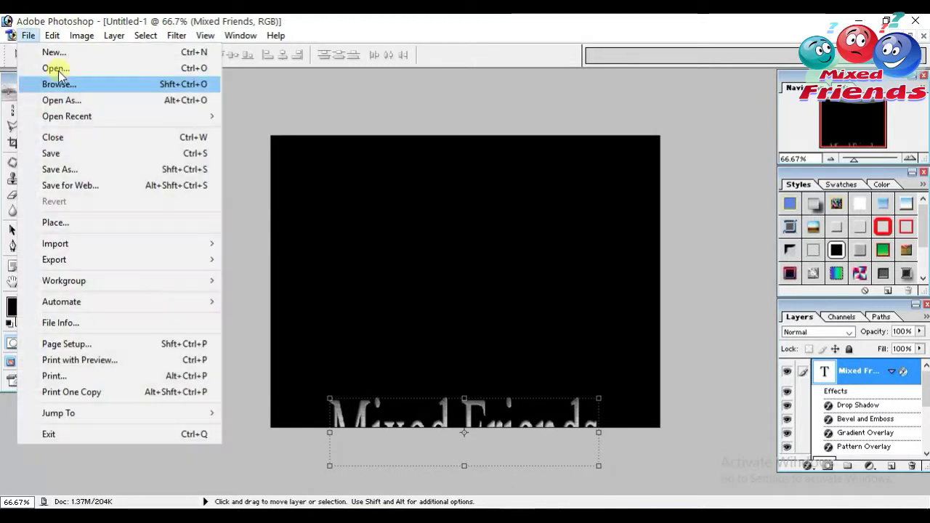
left_click(72, 169)
left_click(465, 308)
left_click(457, 353)
type("g")
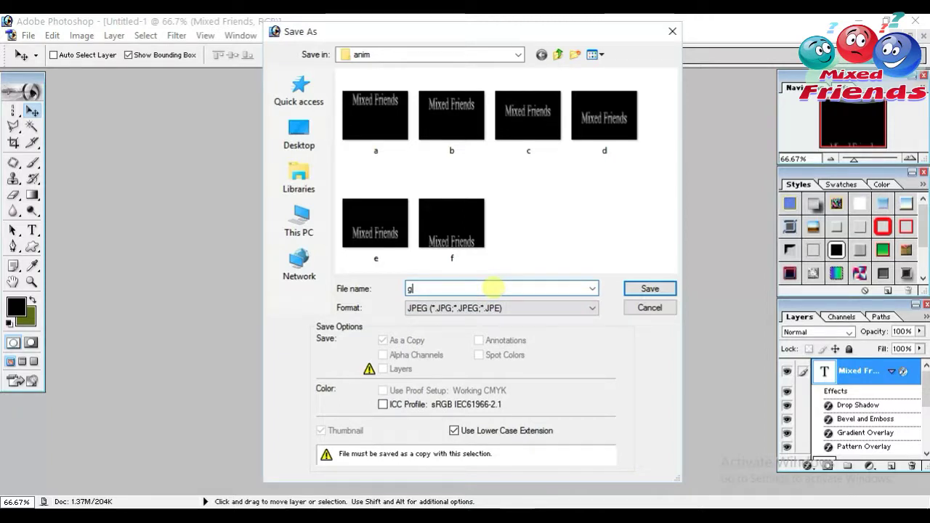
key("Return")
key("Return")
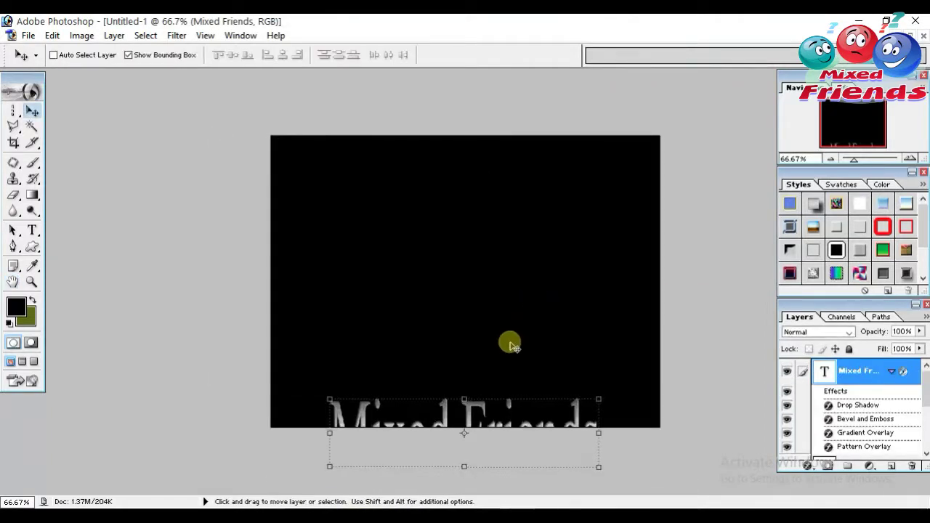
Move the text fully off the canvas and save the blank frame as JPEG 'h'
key("shift+Down")
key("shift+Down")
key("shift+Down")
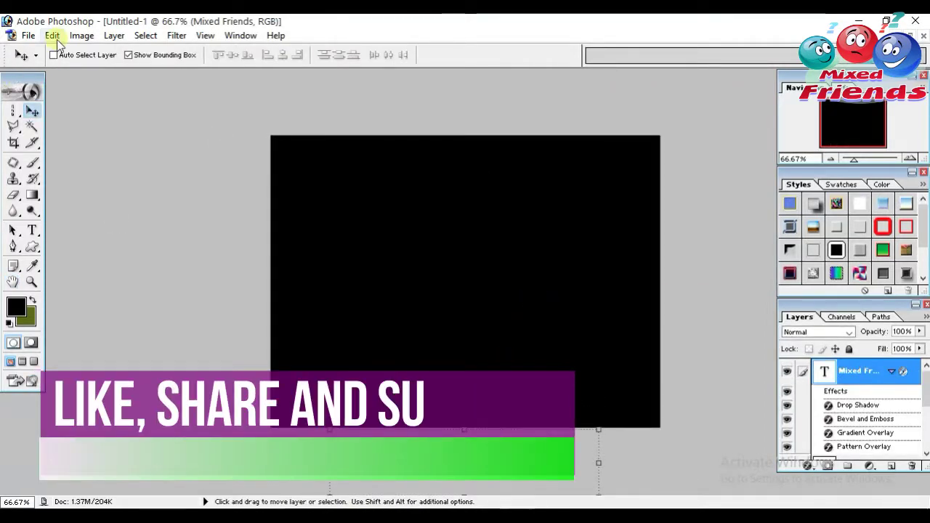
left_click(26, 36)
left_click(72, 168)
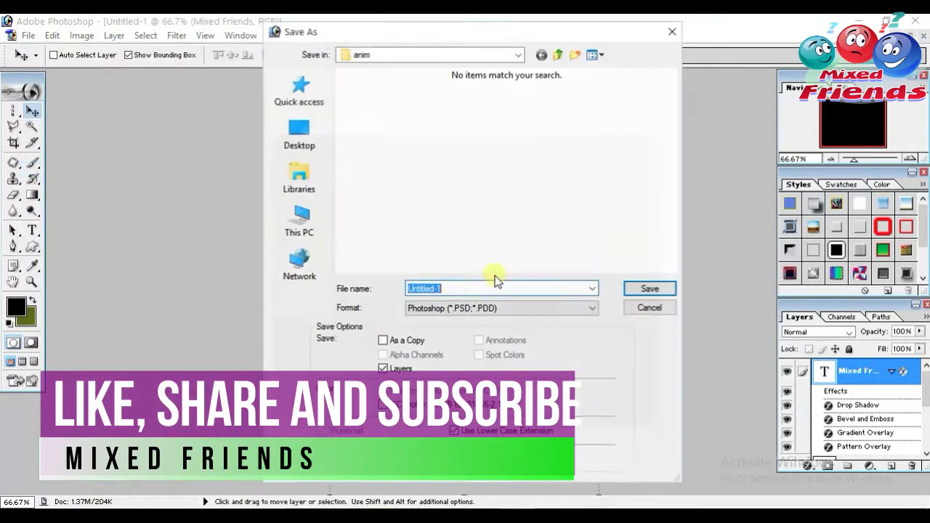
left_click(488, 313)
left_click(459, 348)
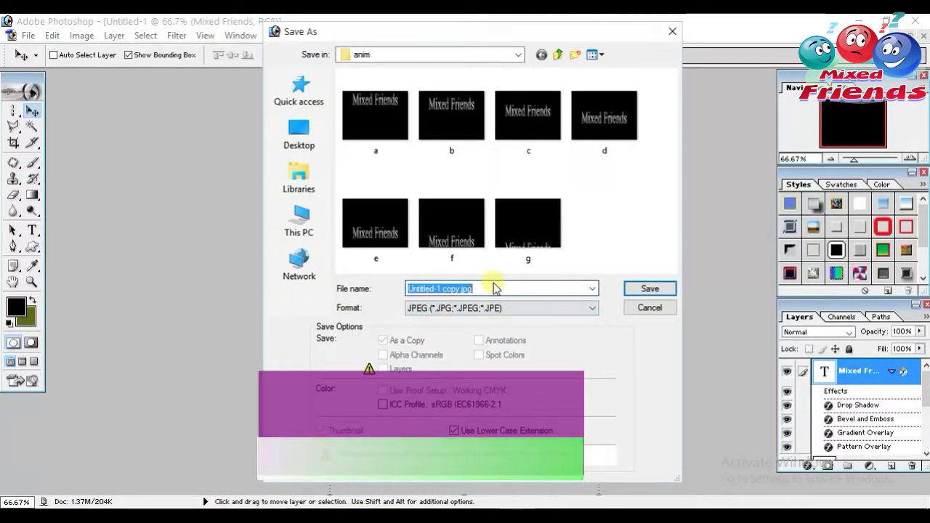
type("h")
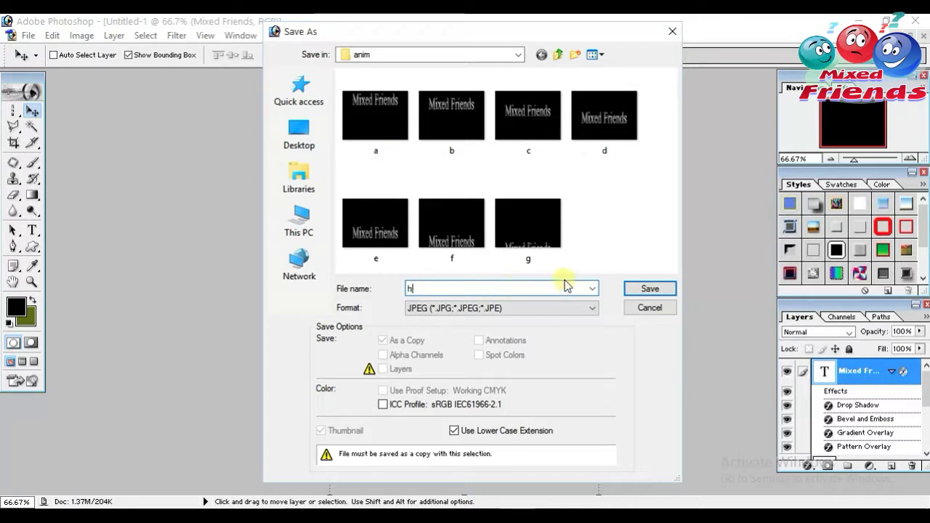
left_click(626, 287)
key("Return")
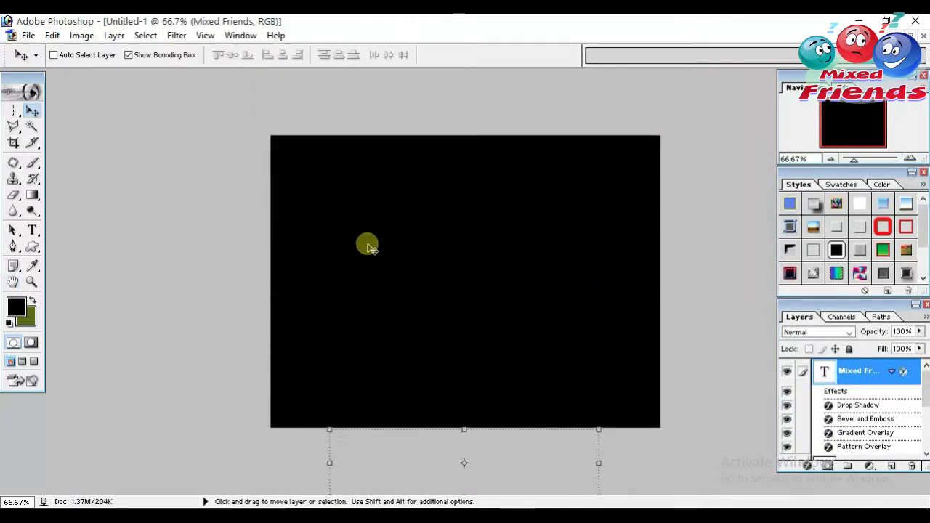
Close Untitled-1 without saving and open frame JPEGs a through h from the anim folder
left_click(923, 36)
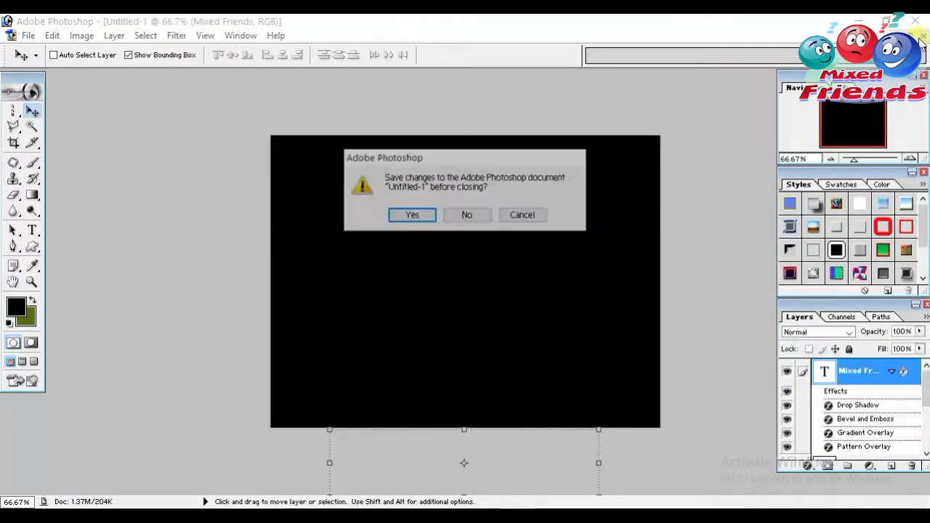
left_click(465, 213)
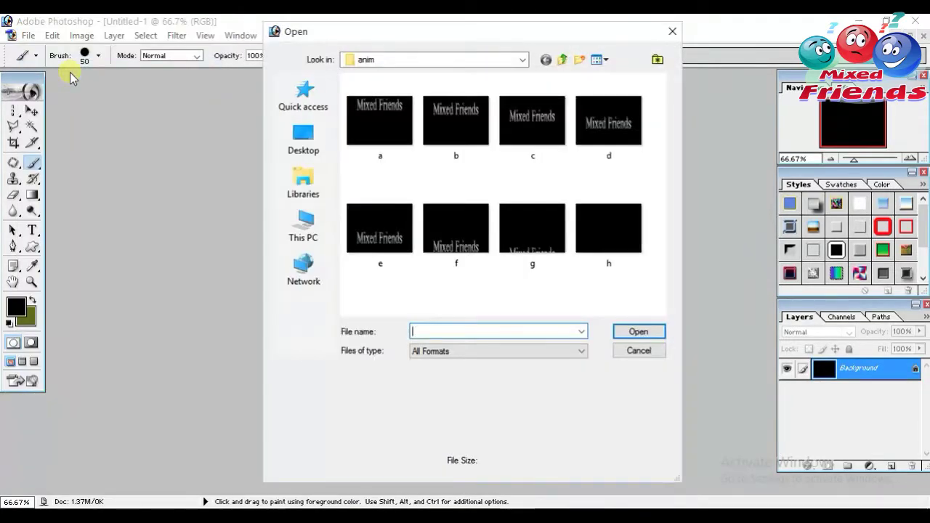
mouse_move(375, 282)
left_mouse_down()
mouse_move(518, 138)
mouse_move(650, 118)
left_mouse_up()
left_click(649, 331)
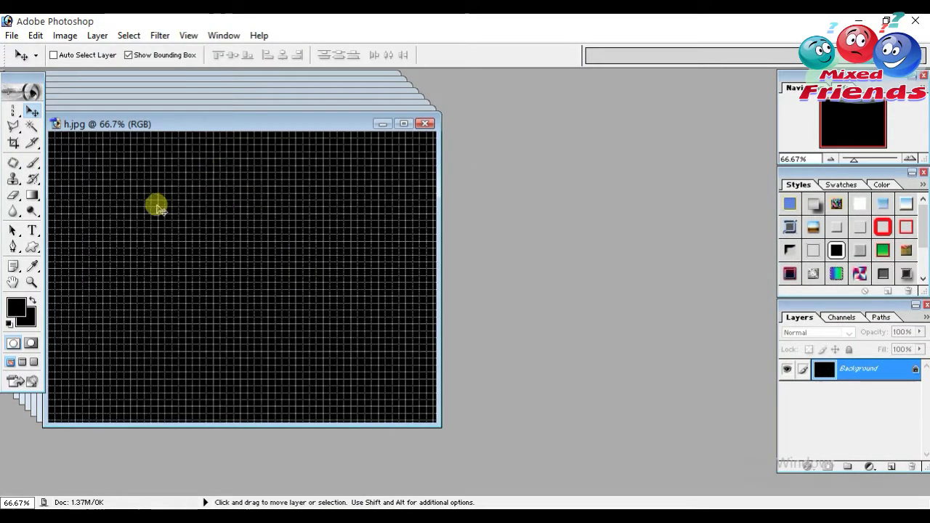
Create a new 800 x 600 document with Ctrl+N and move its window right
key("ctrl+n")
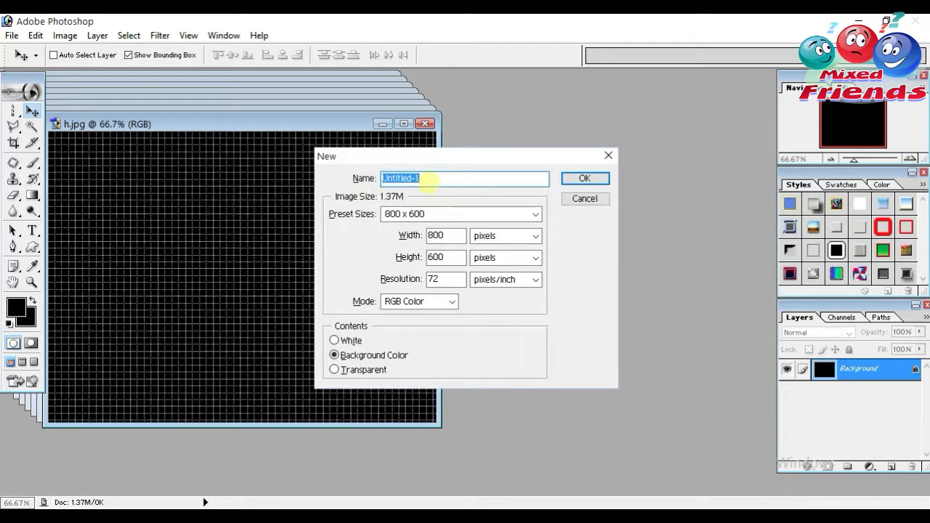
left_click(585, 179)
left_click_drag(327, 136, 598, 137)
Drag the h.jpg image into Untitled-1 as Layer 1 and position it
left_click(125, 254)
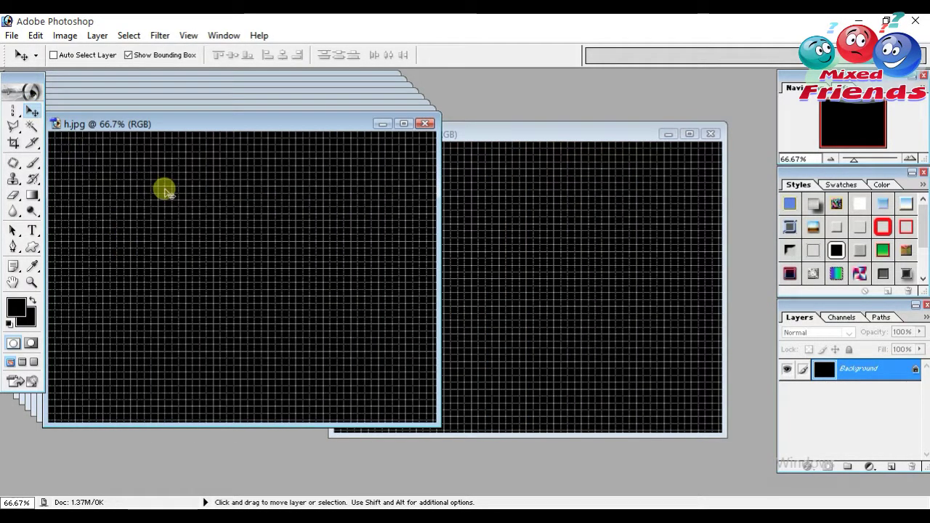
mouse_move(164, 191)
left_mouse_down()
mouse_move(538, 212)
mouse_move(440, 215)
mouse_move(405, 203)
left_mouse_up()
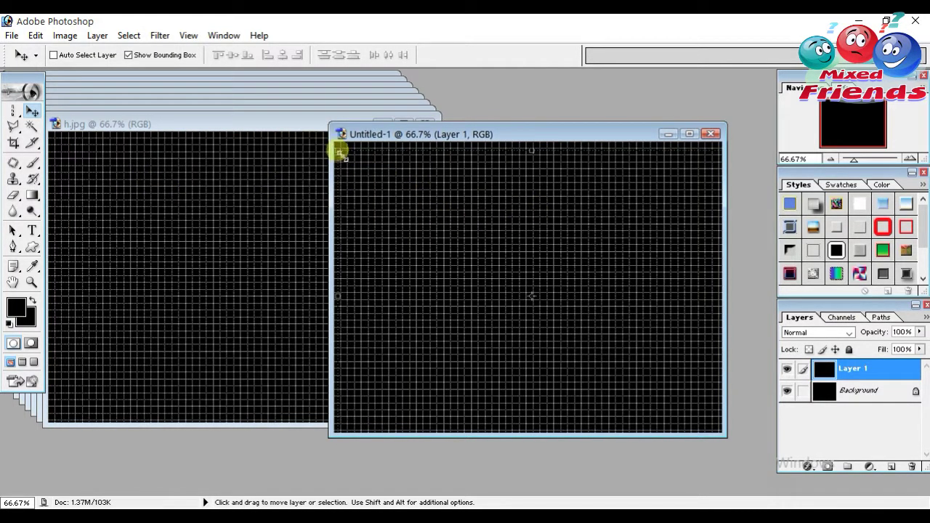
left_click_drag(400, 190, 404, 192)
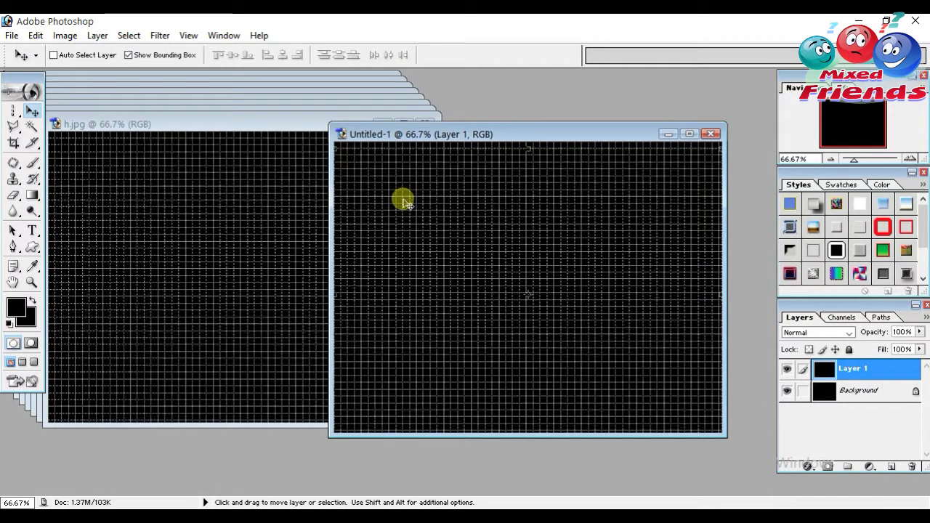
left_click_drag(400, 206, 453, 228)
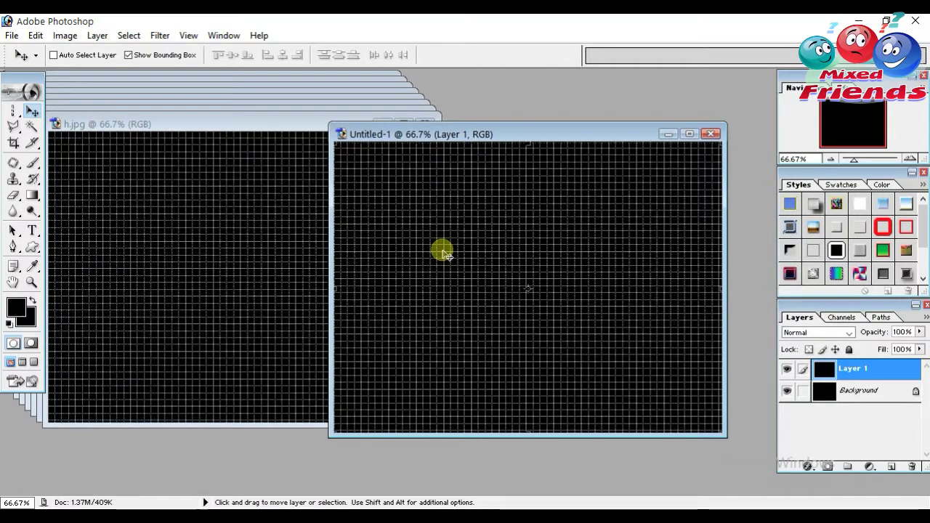
Copy the g.jpg frame into Untitled-1 as Layer 2, nudging it into alignment
left_click_drag(442, 252, 236, 212)
left_click(379, 125)
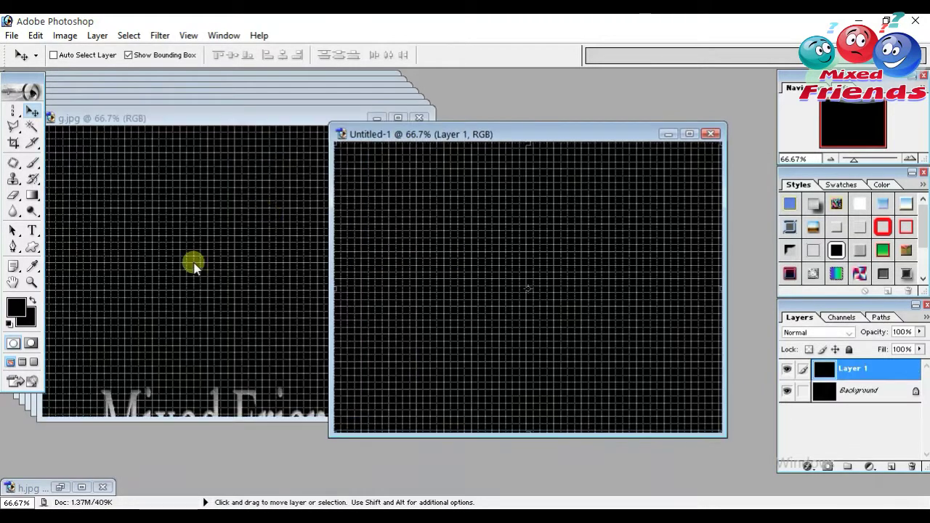
mouse_move(191, 264)
left_mouse_down()
mouse_move(357, 245)
mouse_move(468, 247)
mouse_move(451, 253)
mouse_move(487, 258)
mouse_move(478, 258)
left_mouse_up()
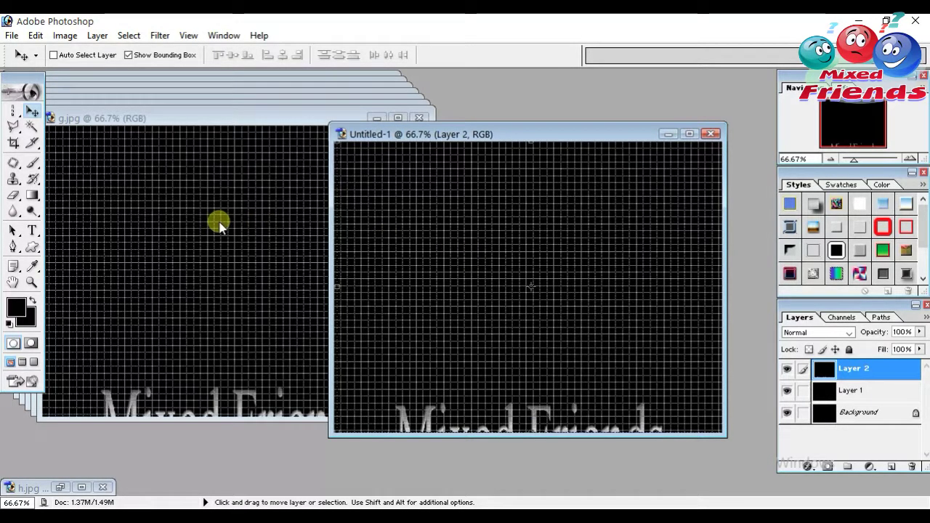
left_click_drag(365, 206, 361, 206)
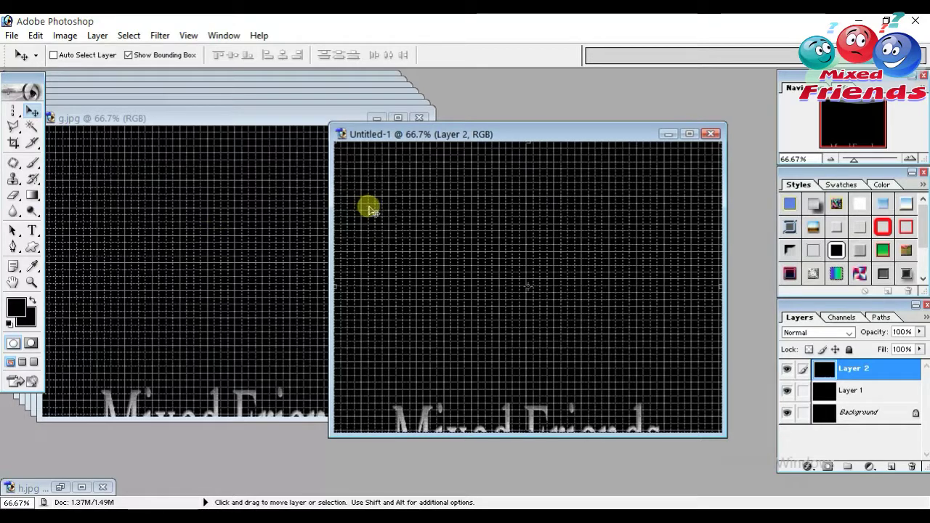
Copy the f.jpg frame into Untitled-1 as Layer 3
left_click(218, 193)
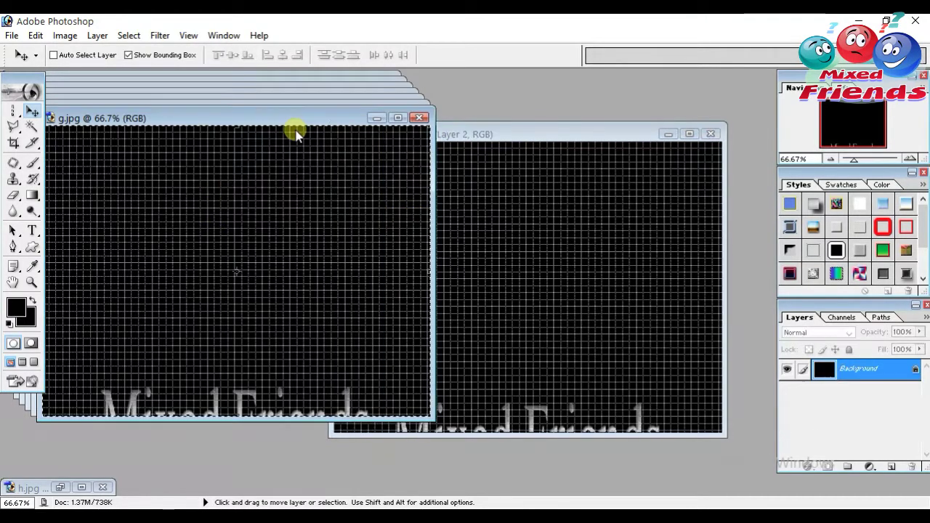
left_click(377, 117)
mouse_move(193, 241)
left_mouse_down()
mouse_move(509, 259)
mouse_move(446, 266)
mouse_move(472, 250)
left_mouse_up()
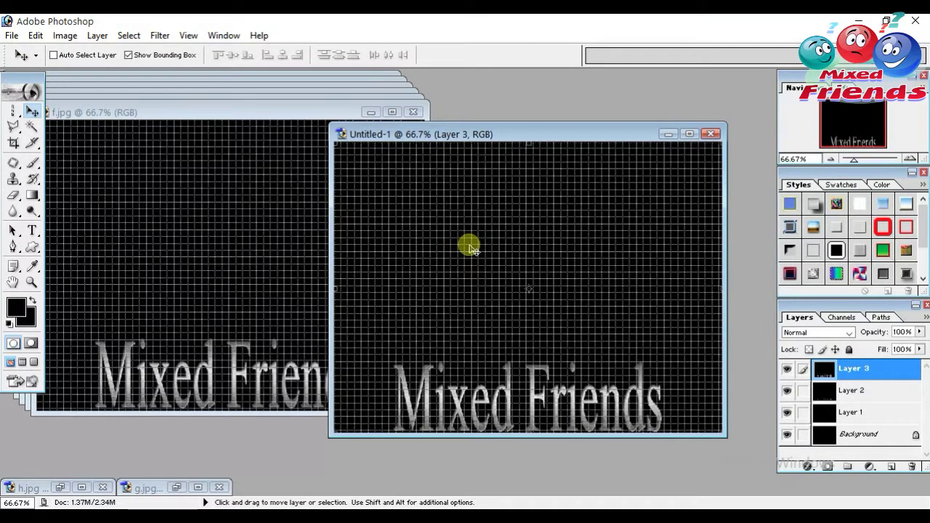
Copy the e.jpg and next frames in as Layers 4 and 5, aligning Layer 5
left_click(208, 238)
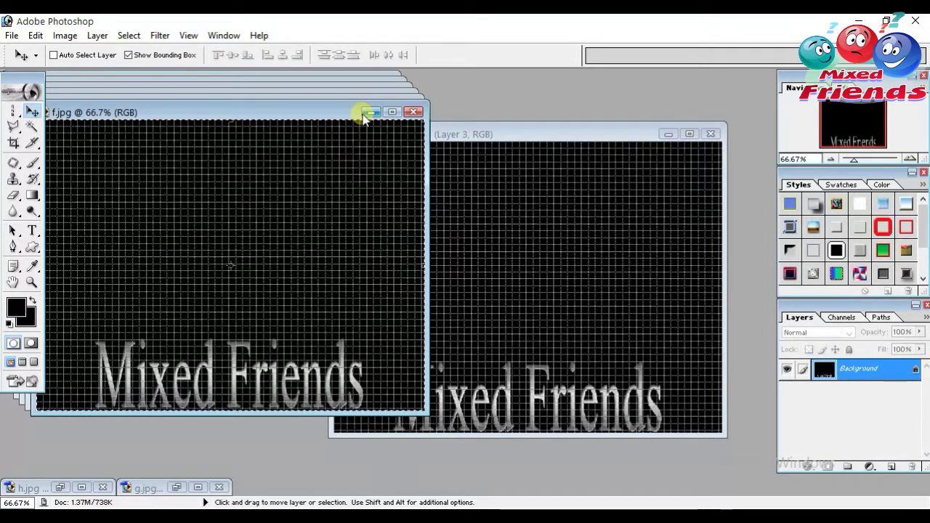
left_click(367, 113)
mouse_move(166, 225)
left_mouse_down()
mouse_move(480, 245)
mouse_move(457, 247)
left_mouse_up()
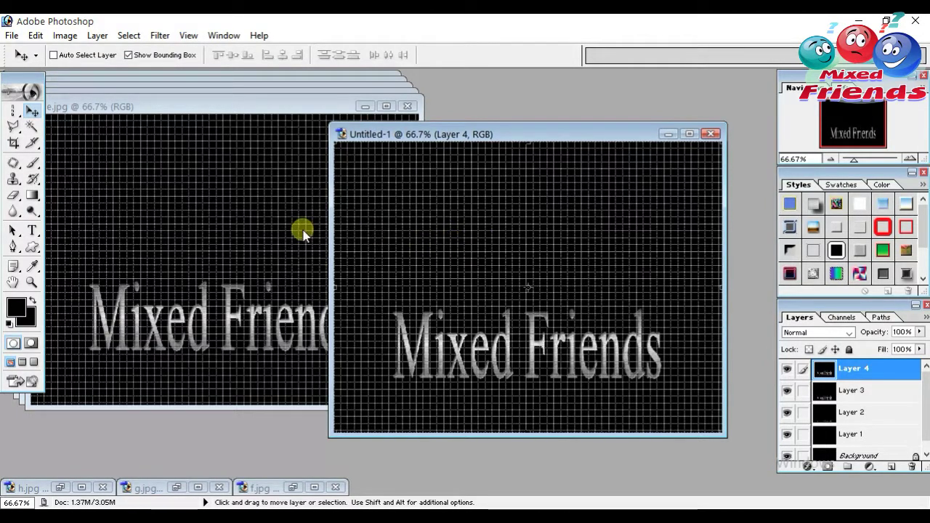
left_click(196, 215)
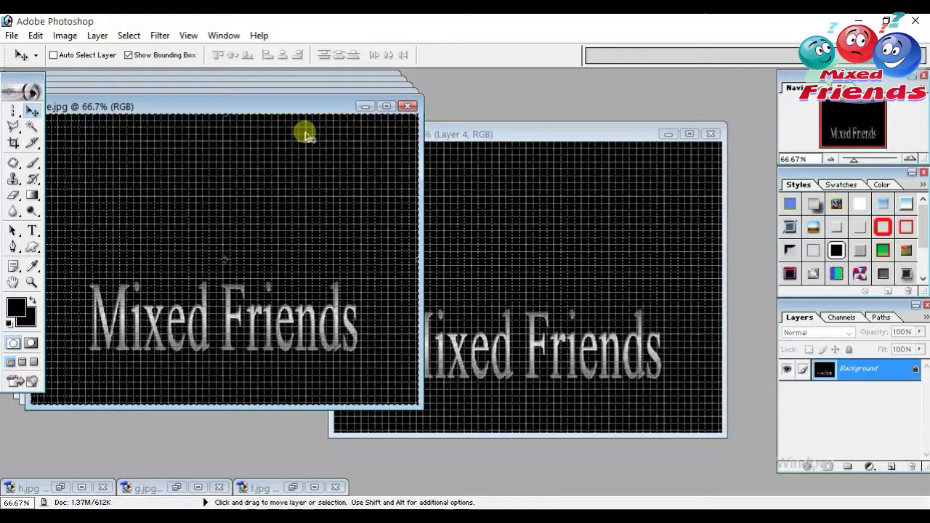
left_click(364, 106)
mouse_move(162, 249)
left_mouse_down()
mouse_move(544, 326)
mouse_move(469, 315)
mouse_move(460, 307)
mouse_move(469, 282)
left_mouse_up()
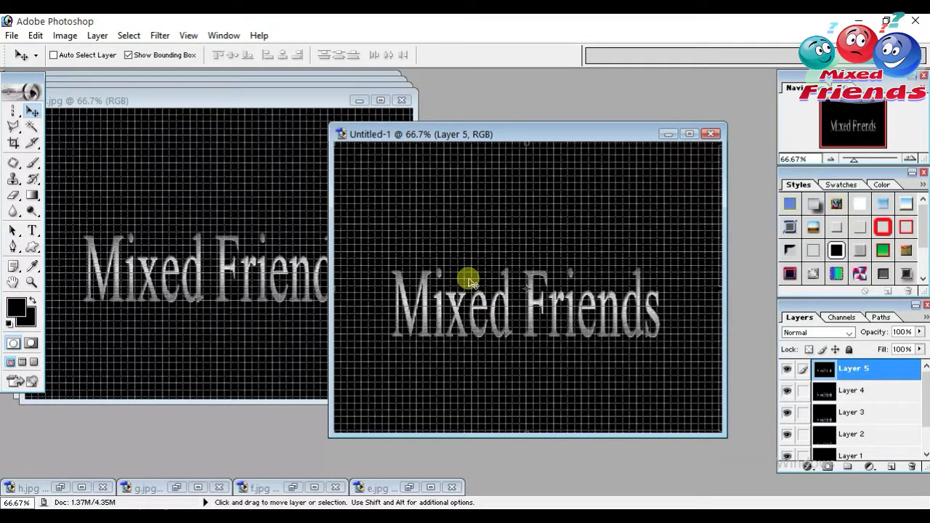
left_click_drag(472, 281, 471, 285)
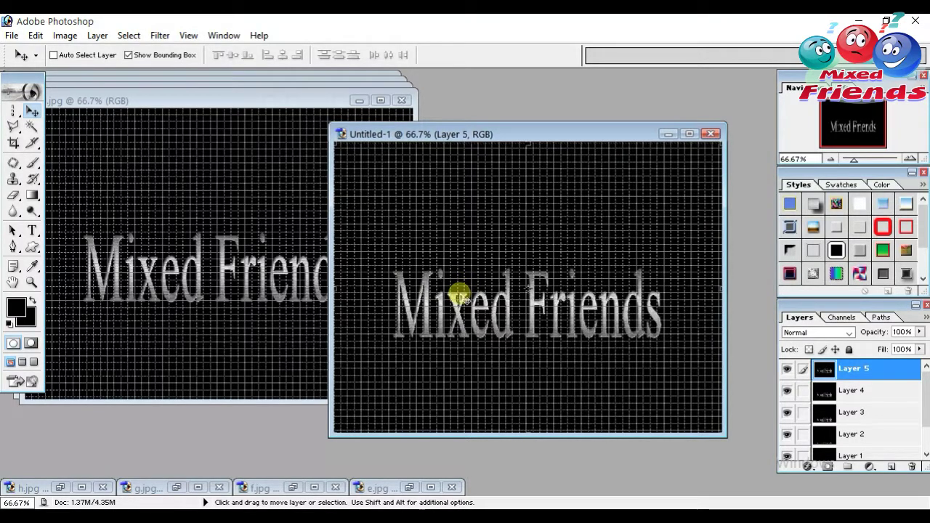
left_click_drag(459, 294, 449, 301)
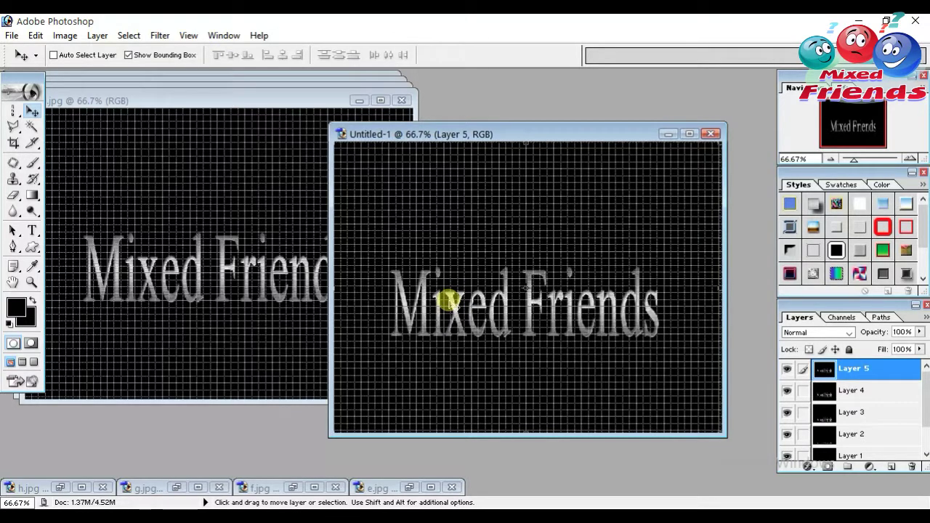
Copy the next two frames in as Layers 6 and 7, nudging each into alignment
left_click(238, 276)
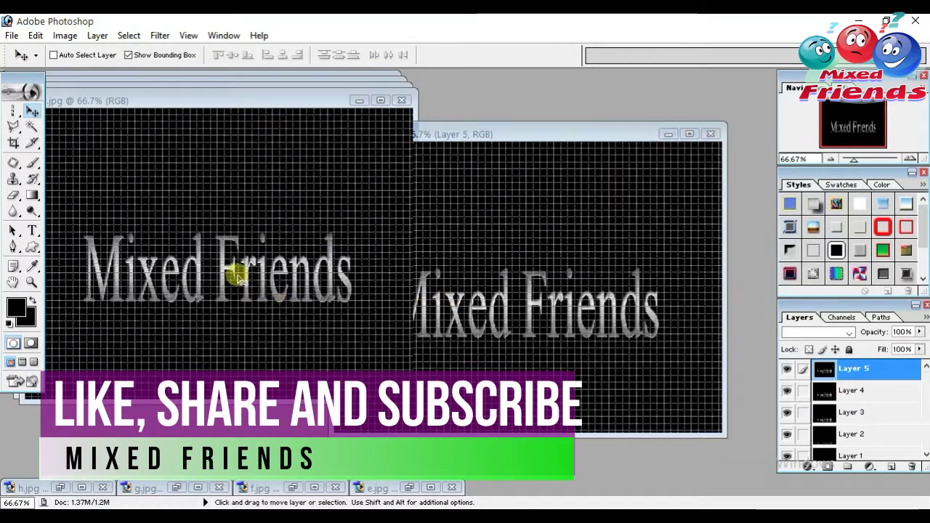
left_click(359, 100)
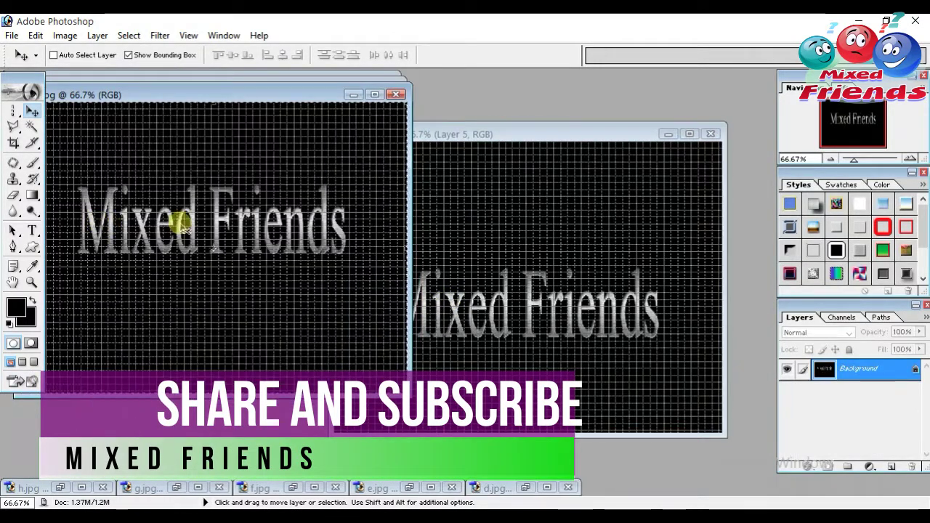
mouse_move(182, 225)
left_mouse_down()
mouse_move(587, 265)
mouse_move(478, 264)
mouse_move(490, 262)
left_mouse_up()
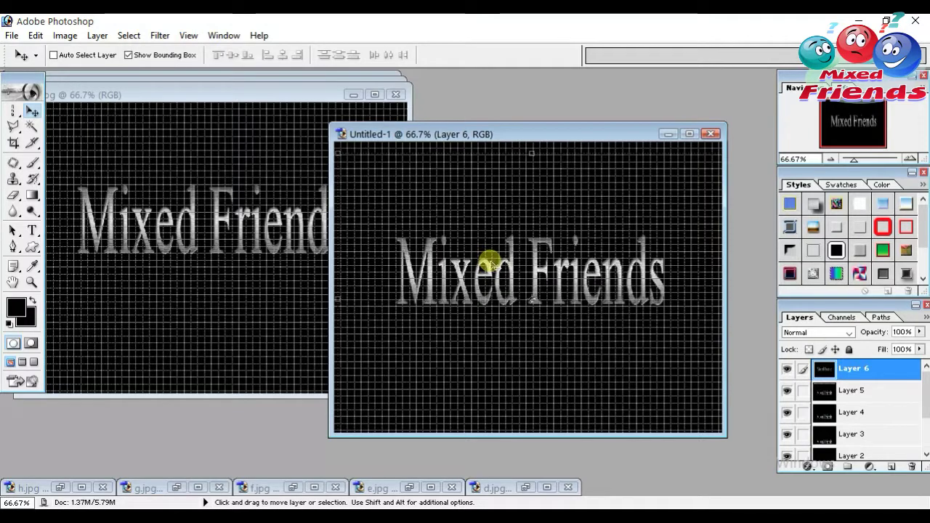
key("Up")
key("Up")
key("Up")
key("Up")
key("Up")
key("Up")
key("Up")
key("Up")
key("Up")
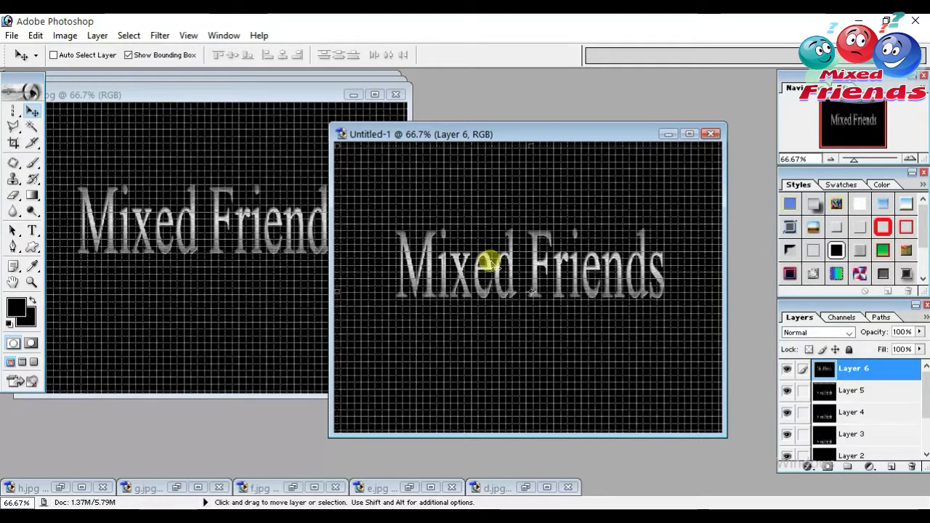
key("Left")
key("Left")
key("Left")
key("Left")
key("Left")
key("Left")
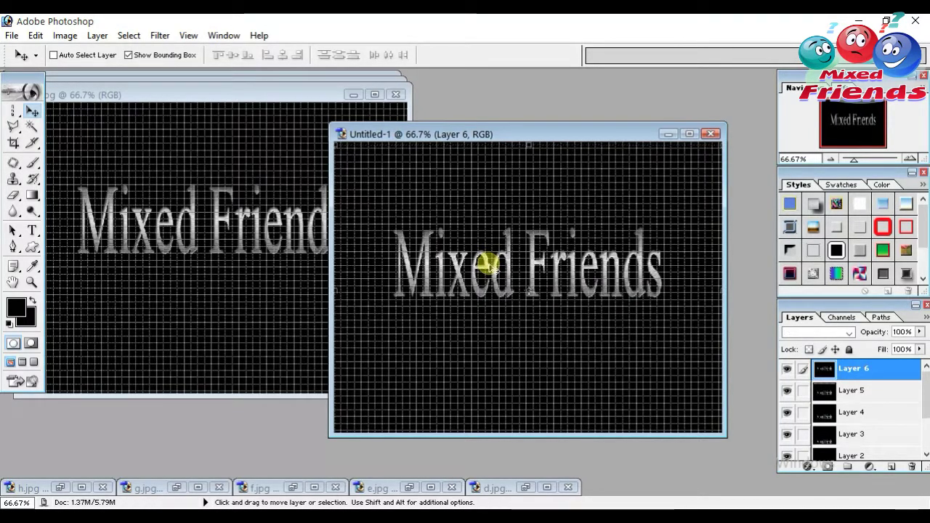
left_click(177, 273)
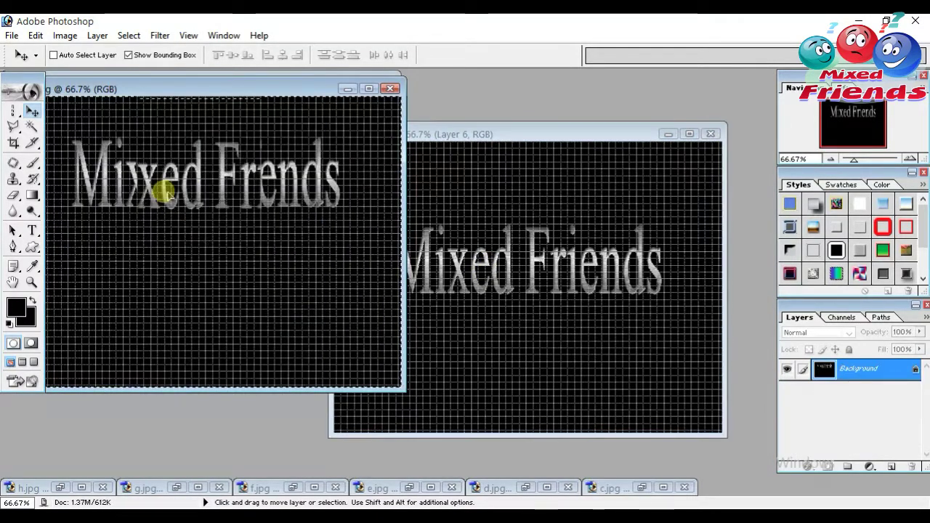
mouse_move(166, 192)
left_mouse_down()
mouse_move(530, 259)
mouse_move(449, 256)
mouse_move(493, 250)
left_mouse_up()
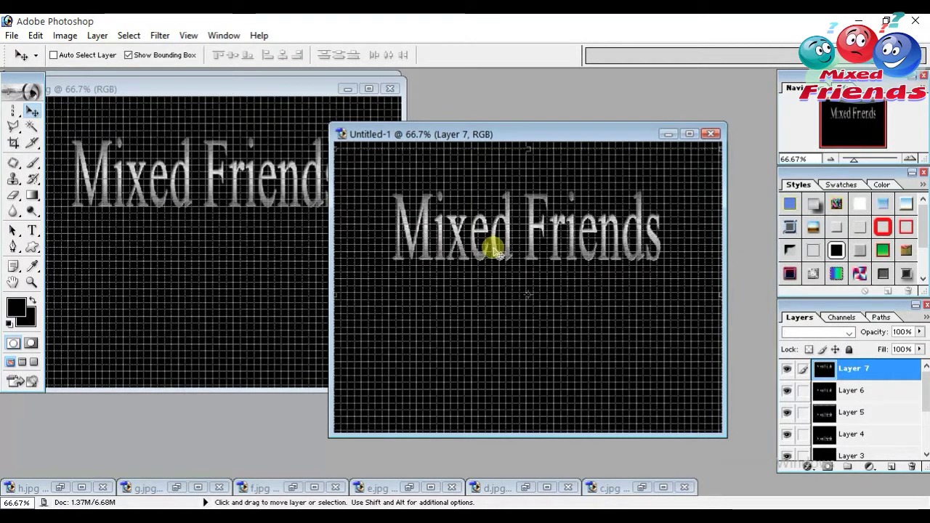
key("Up")
key("Up")
key("Up")
key("Up")
key("Up")
key("Up")
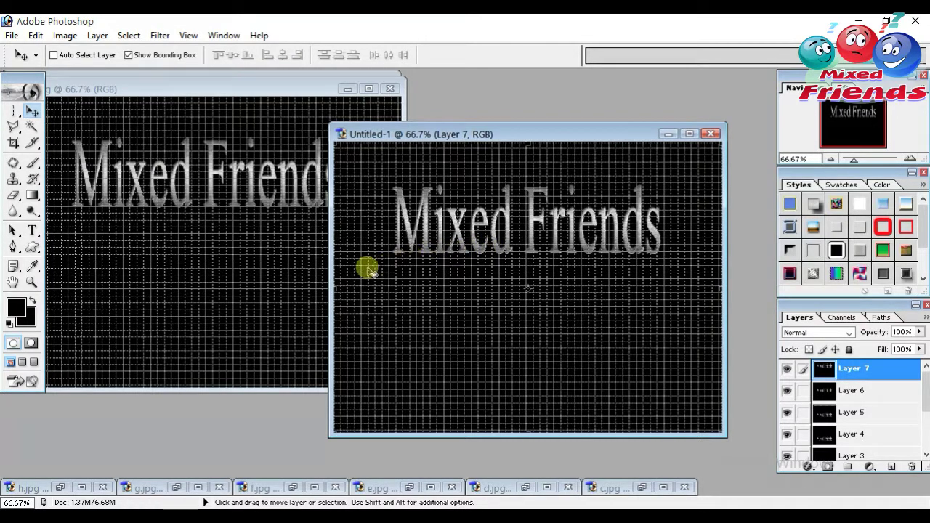
Copy the last Mixed Friends frame in as Layer 8 and center the Untitled-1 window
left_click(216, 243)
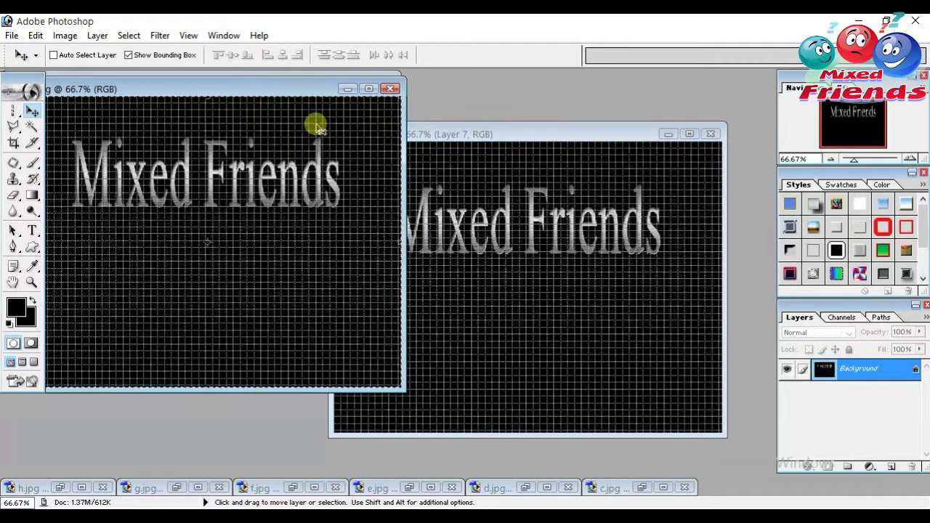
left_click(348, 88)
left_click(201, 211)
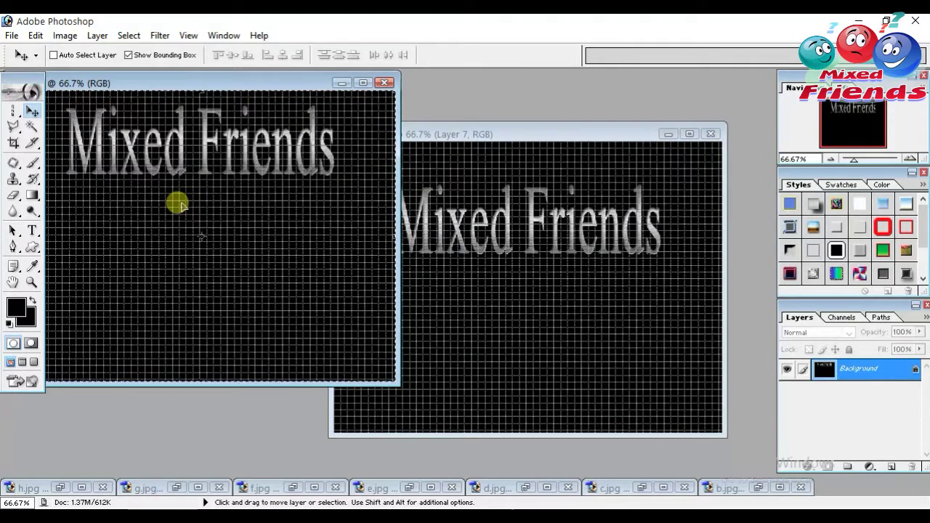
mouse_move(179, 201)
left_mouse_down()
mouse_move(535, 269)
mouse_move(509, 269)
mouse_move(504, 256)
mouse_move(504, 266)
left_mouse_up()
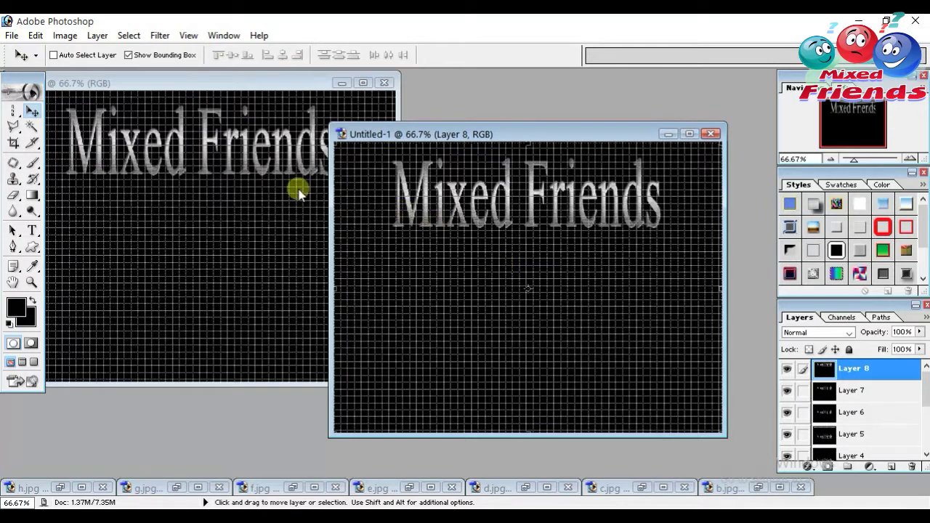
left_click(318, 93)
left_click(348, 84)
left_click_drag(494, 119, 394, 110)
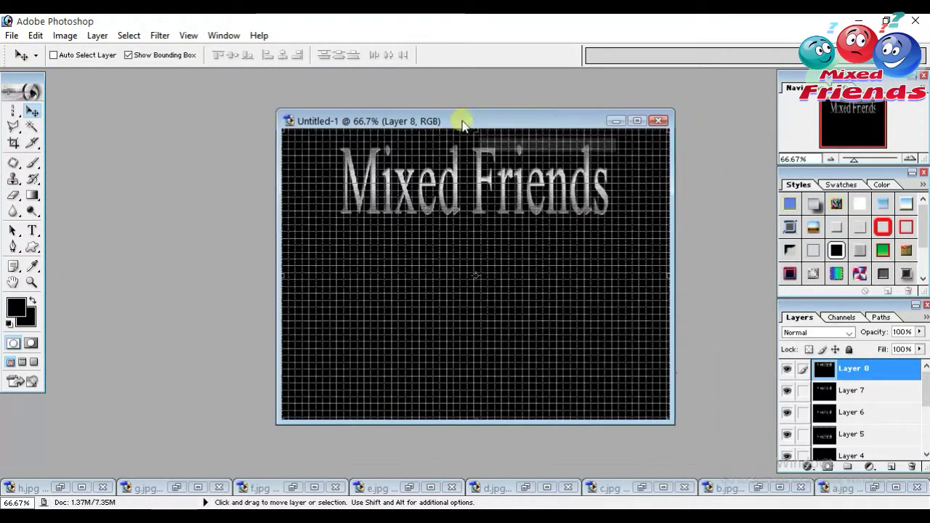
Jump the eight-layer Untitled-1 document over to ImageReady
left_click(15, 382)
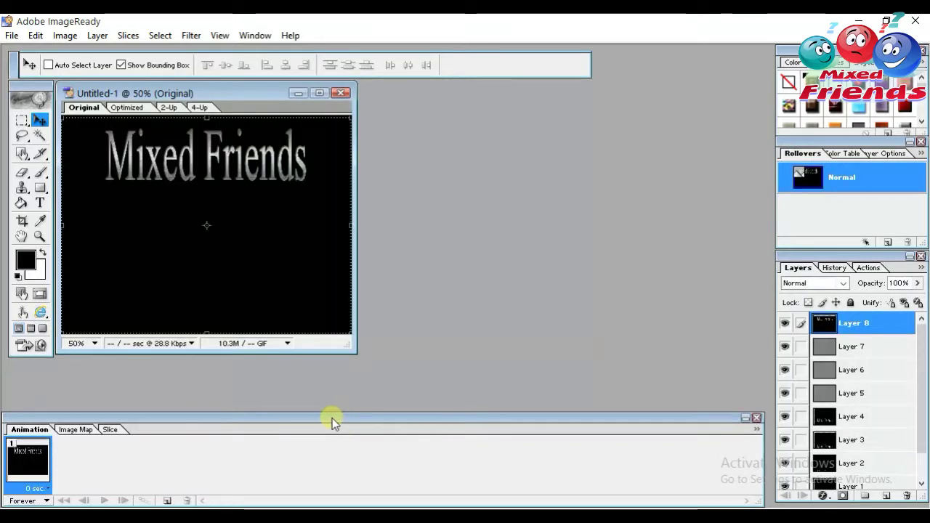
Add animation frames 2–5, hiding Layers 8, 7, 6 and 5 in turn
left_click(167, 499)
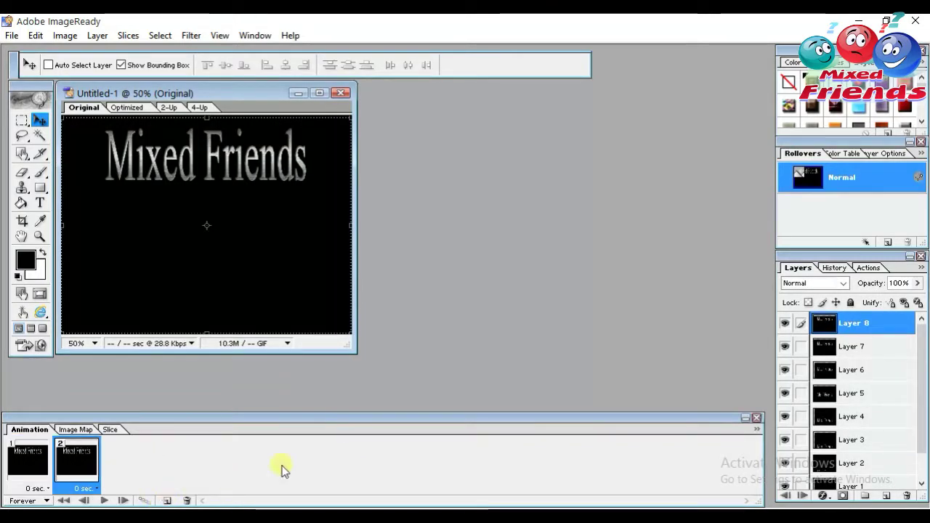
left_click(785, 322)
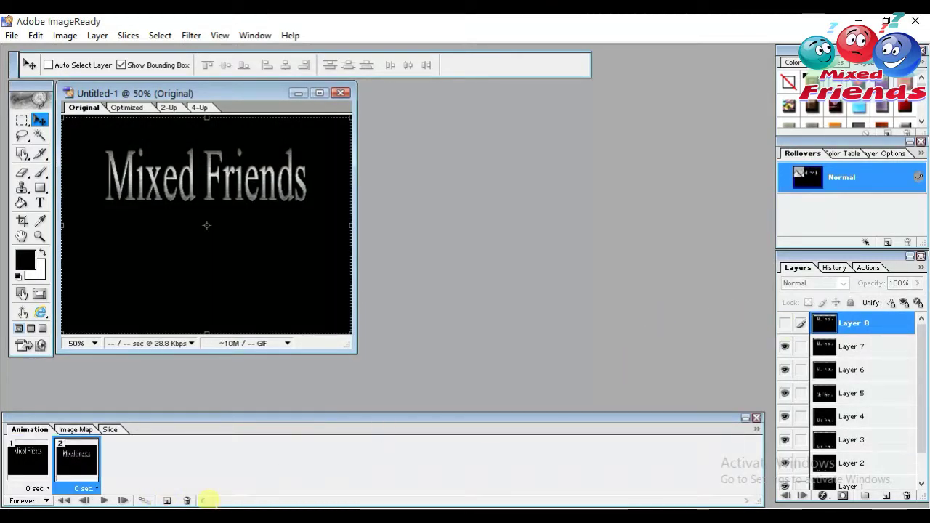
left_click(167, 499)
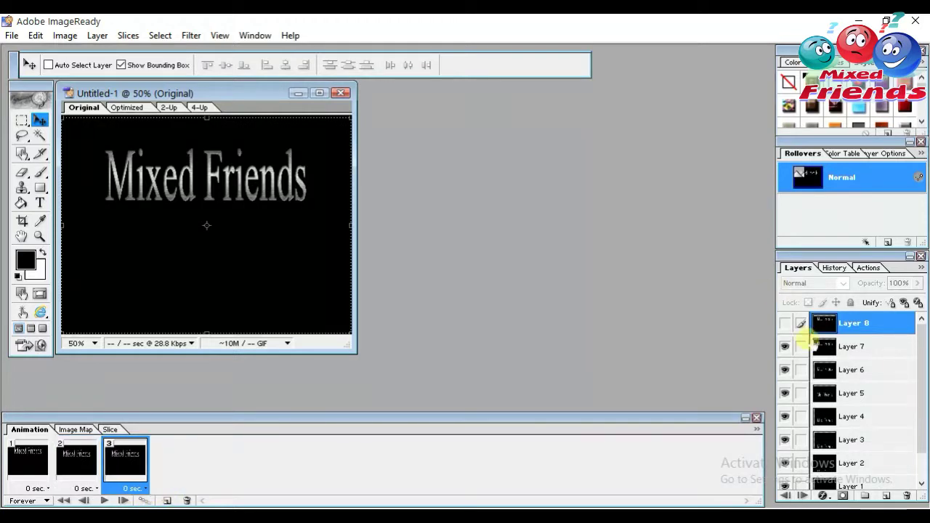
left_click(784, 346)
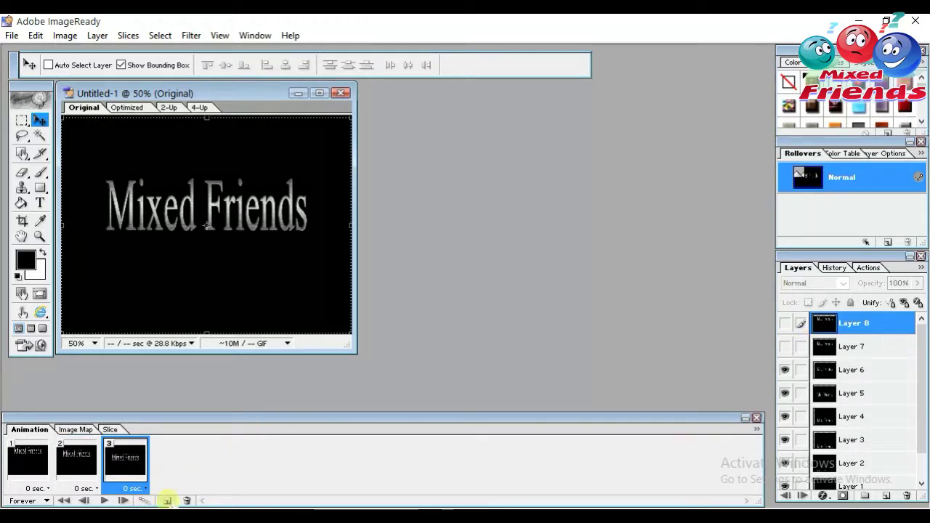
left_click(167, 500)
left_click(784, 369)
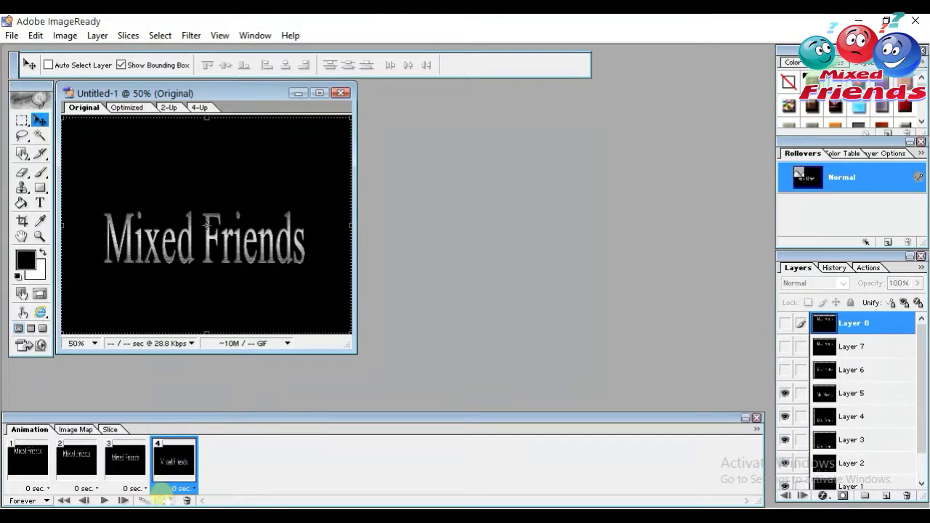
left_click(167, 500)
left_click(784, 393)
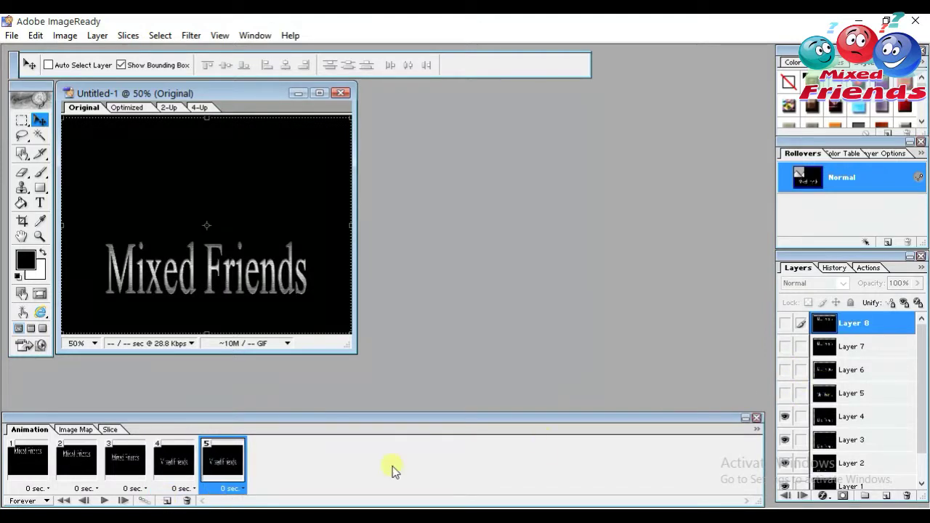
Add animation frames 6–8, hiding Layers 4, 3 and 2 in turn
left_click(167, 499)
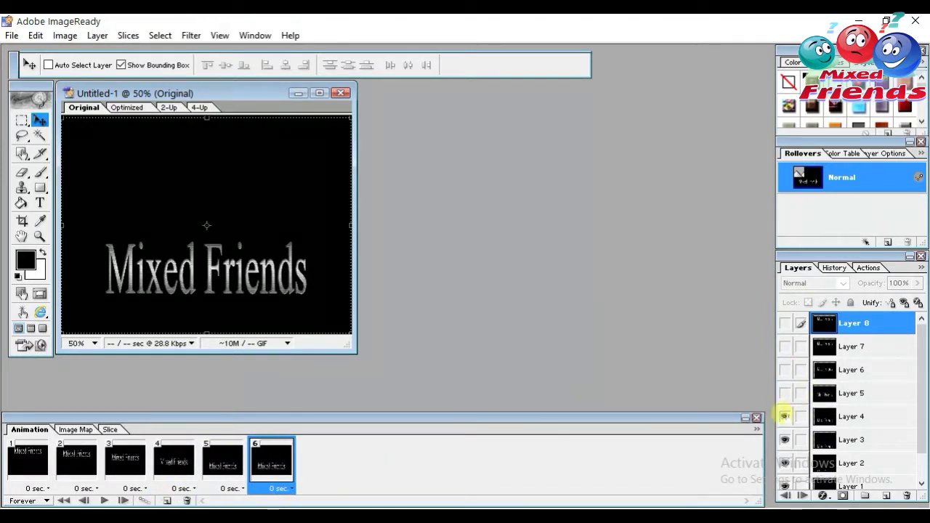
left_click(784, 416)
left_click(167, 500)
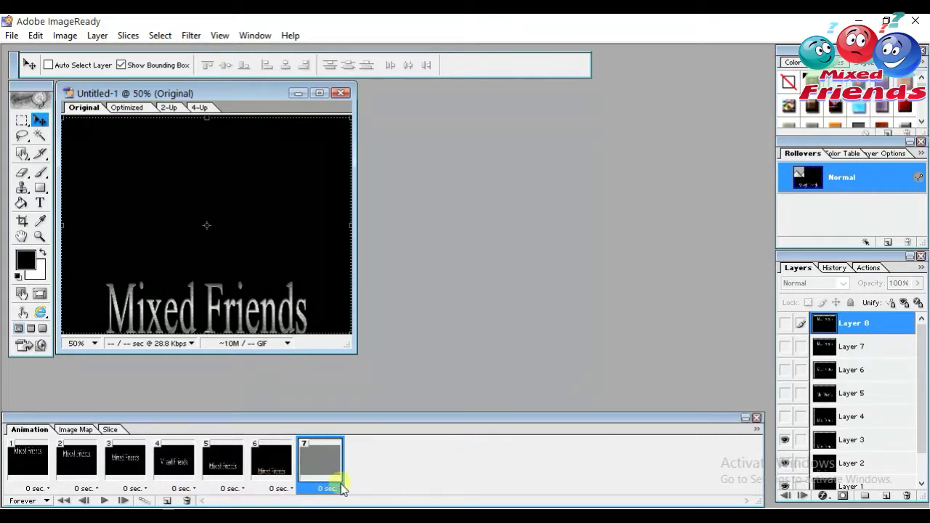
left_click(784, 439)
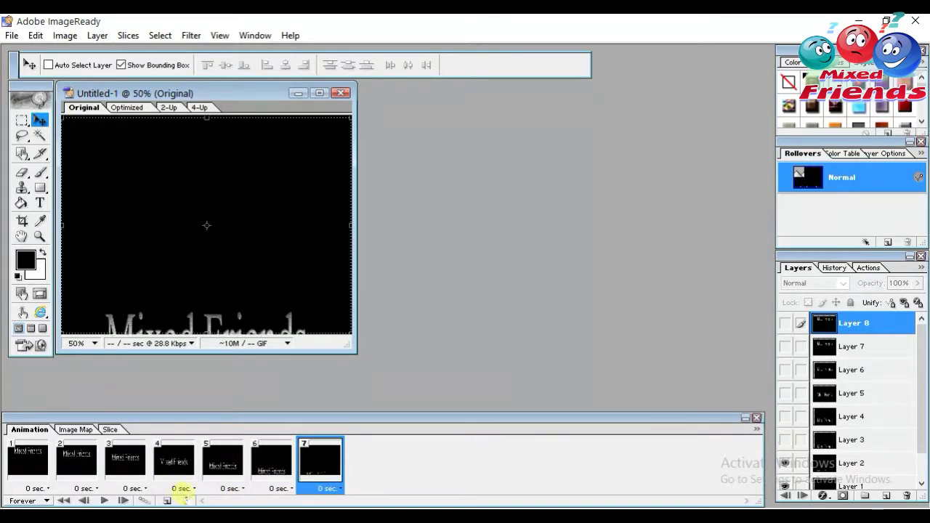
left_click(167, 499)
left_click(785, 463)
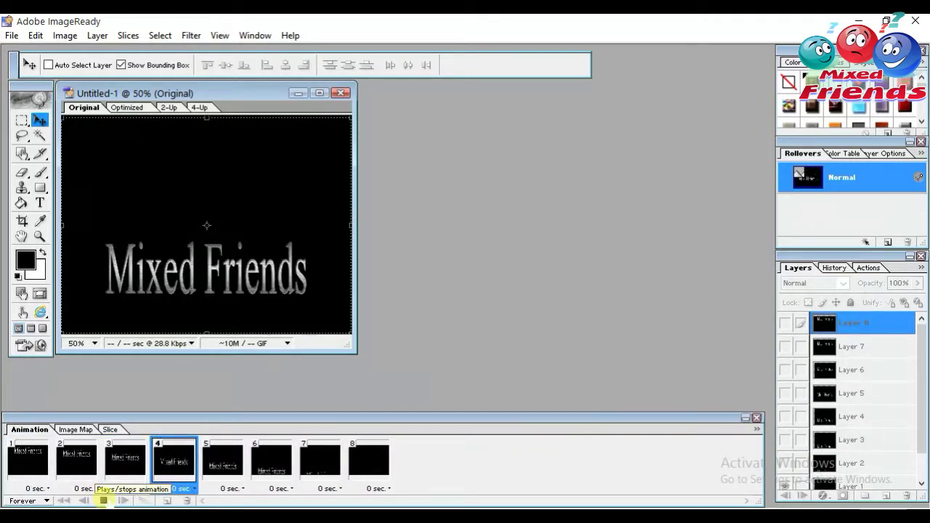
Stop the animation preview and select all eight frames
left_click(104, 500)
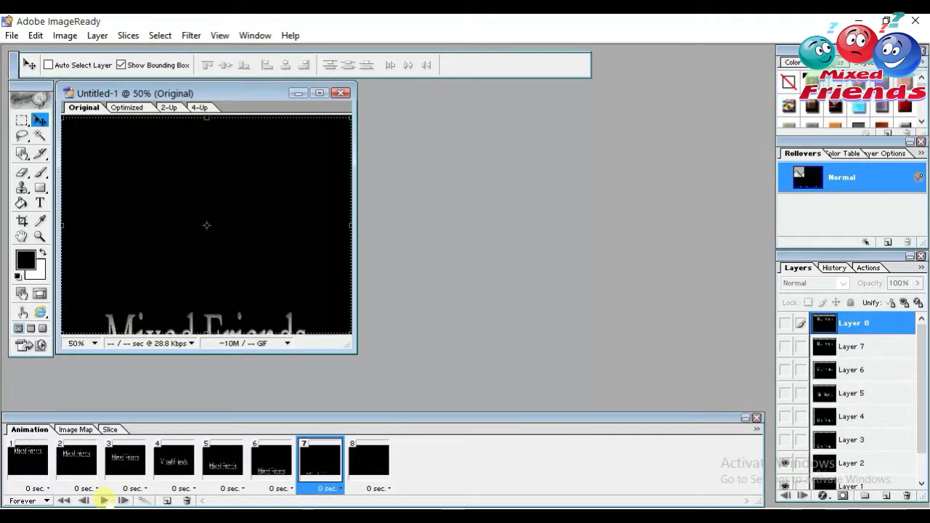
left_click(30, 457)
left_click(78, 457, "shift")
left_click(174, 457, "shift")
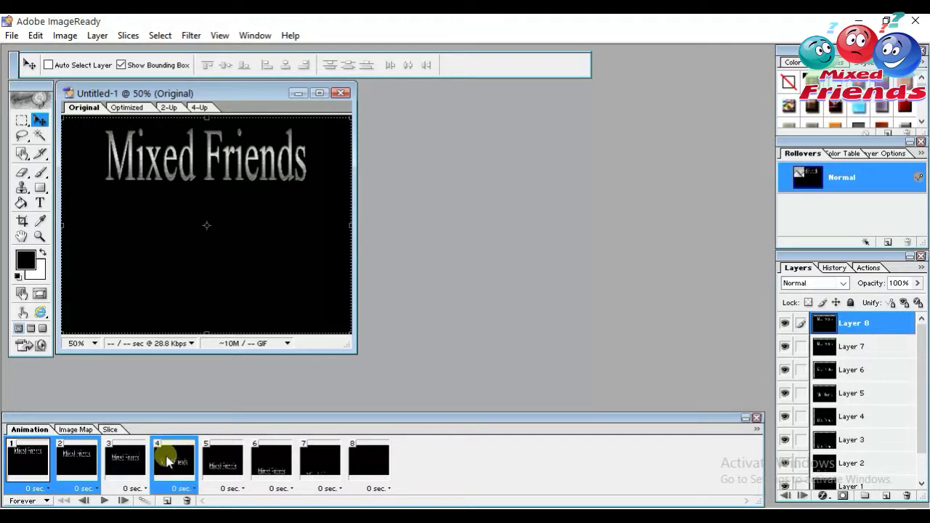
left_click(125, 458, "shift")
left_click(223, 458, "shift")
left_click(256, 461, "shift")
left_click(319, 457, "shift")
left_click(380, 472, "shift")
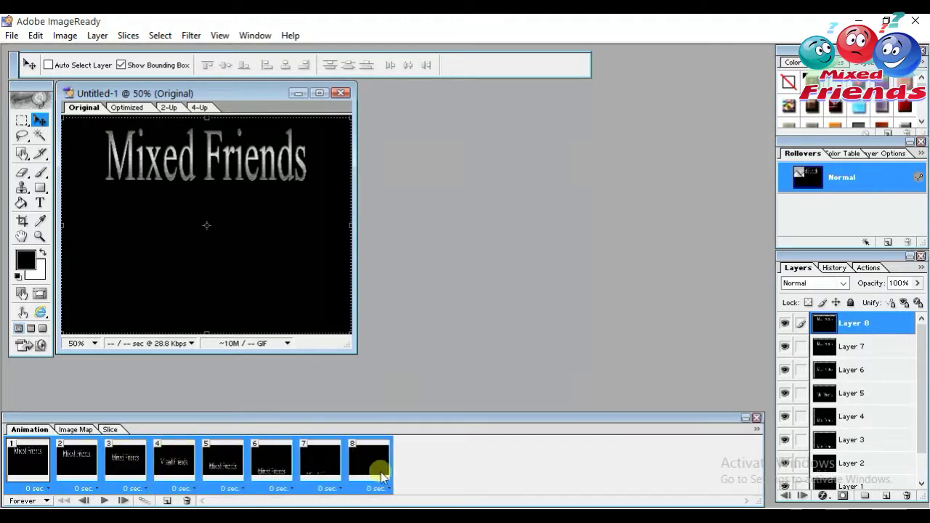
Set every selected frame's delay to 0.1 seconds and replay the animation
left_click(391, 487)
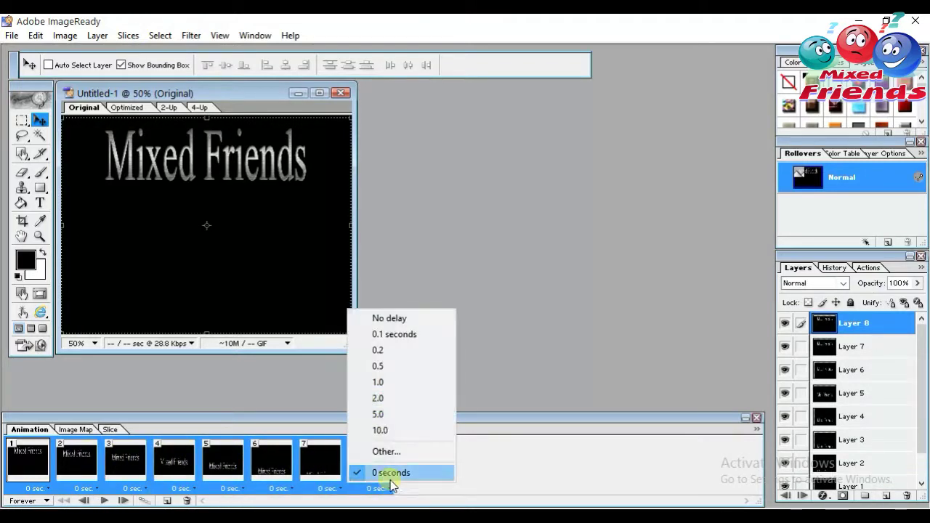
left_click(383, 339)
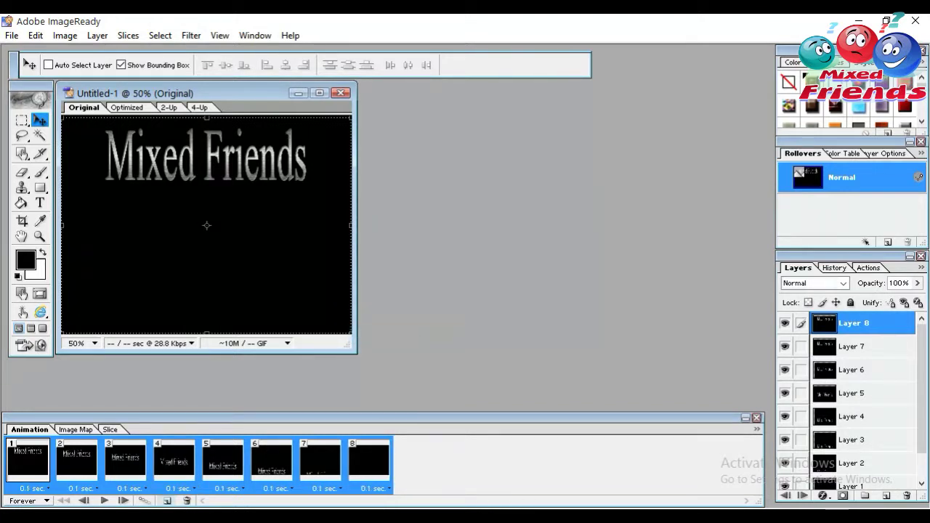
left_click(104, 501)
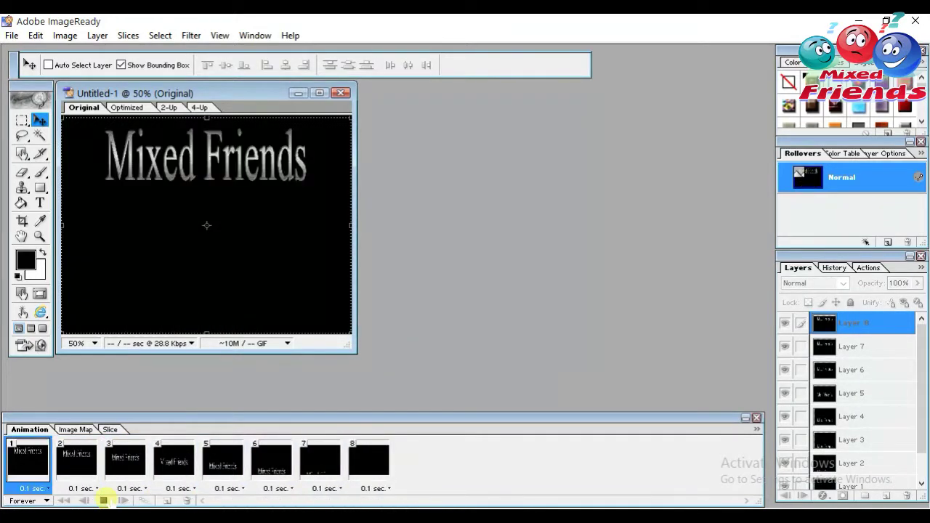
left_click(11, 35)
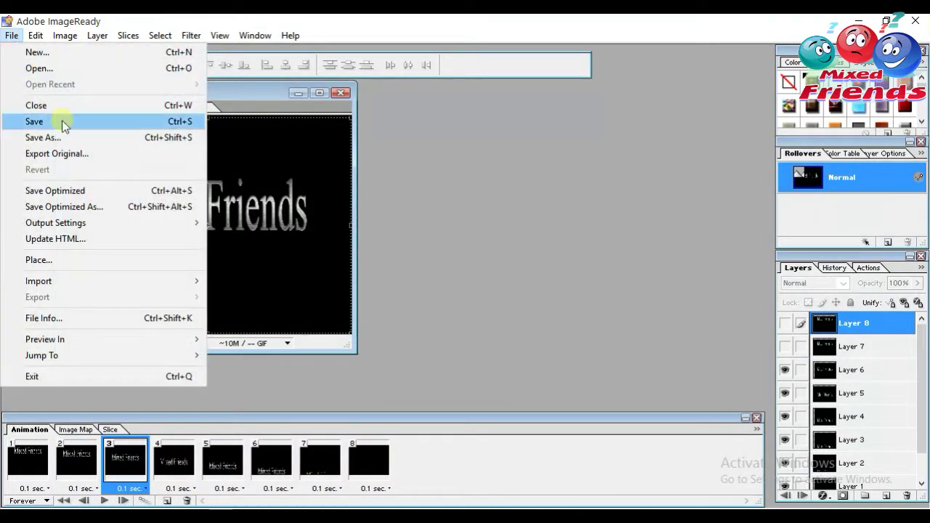
Save the optimized animation as a GIF in the Desktop anim folder
left_click(102, 207)
left_click(297, 137)
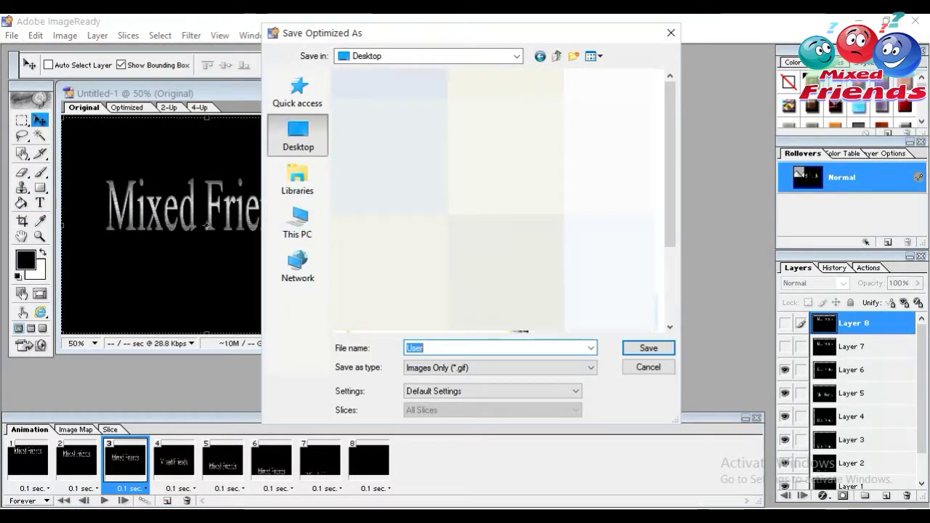
scroll(521, 332, "down", 5)
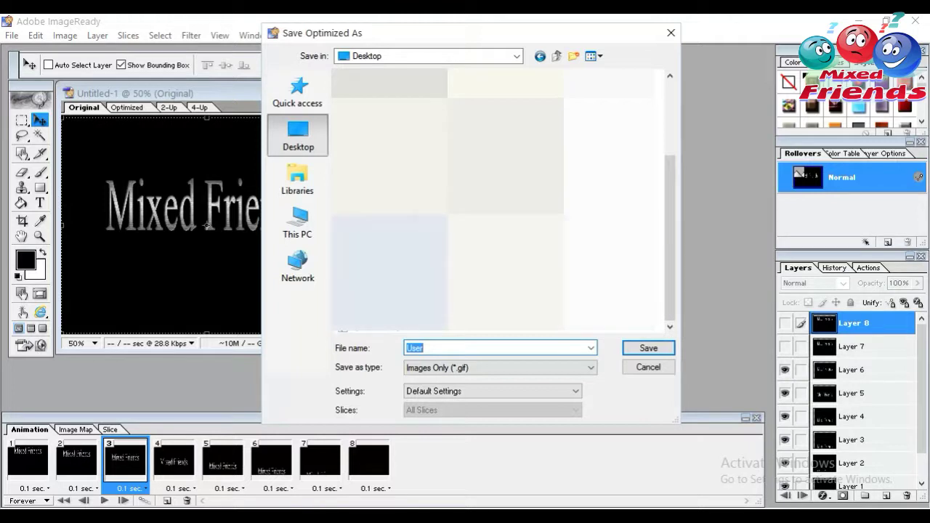
scroll(521, 330, "up", 5)
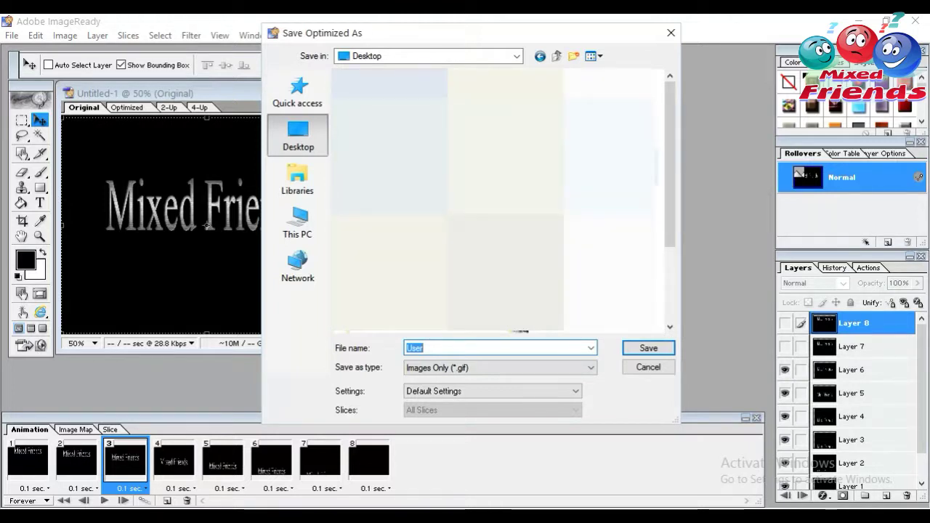
double_click(522, 331)
type("Mixed Friends")
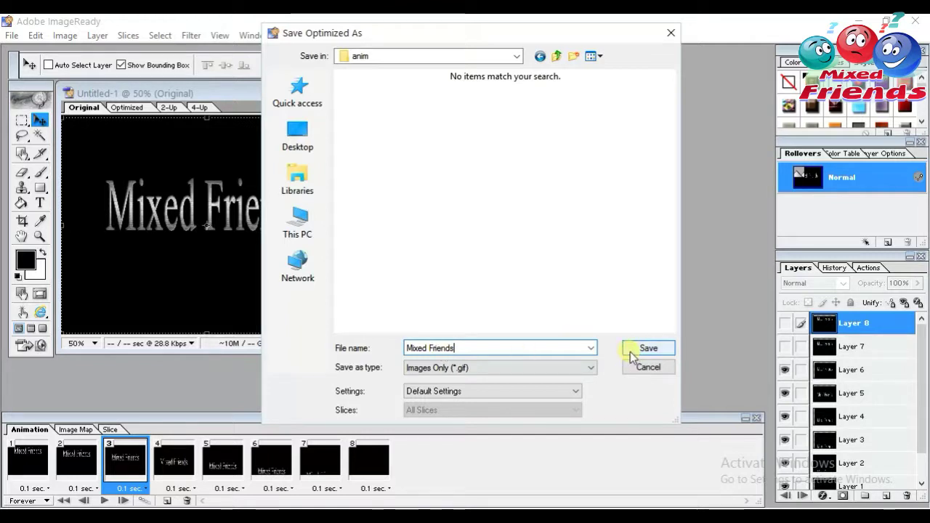
left_click(630, 350)
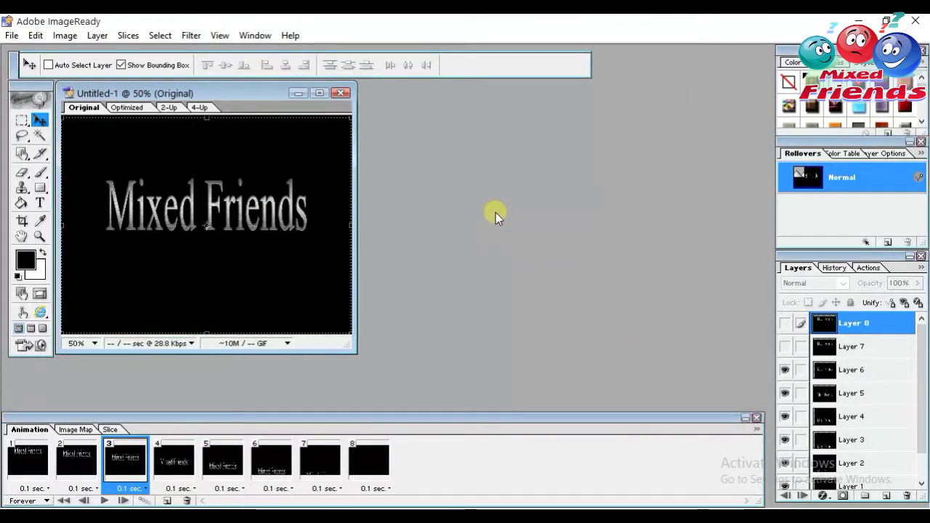
Close ImageReady and the Untitled-1 document without saving, then refresh the anim folder
left_click(918, 20)
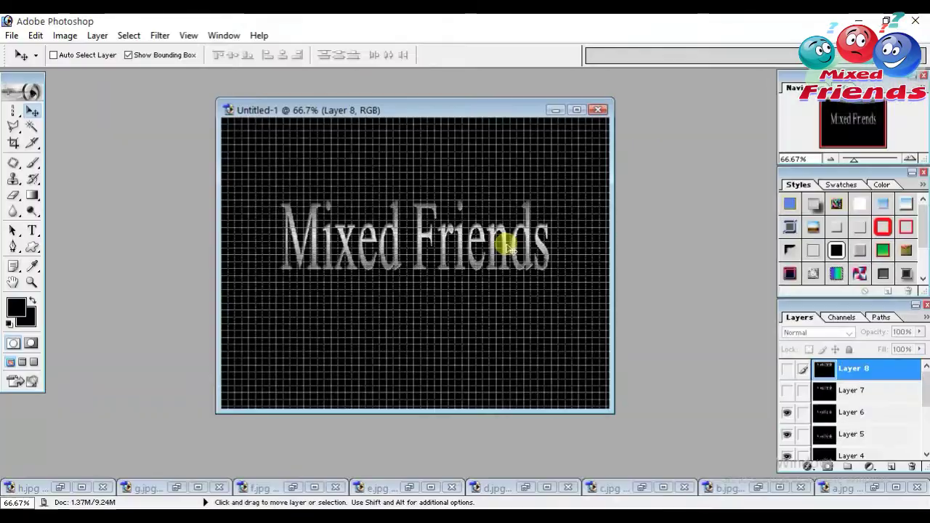
left_click(915, 21)
left_click(468, 215)
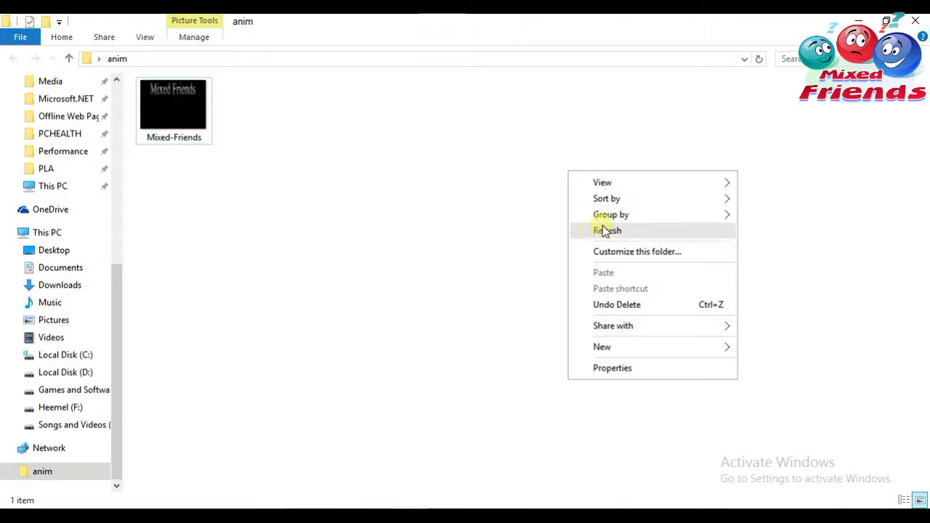
left_click(605, 231)
Open the Mixed-Friends GIF in Photos and play it as a full-screen slideshow
double_click(145, 112)
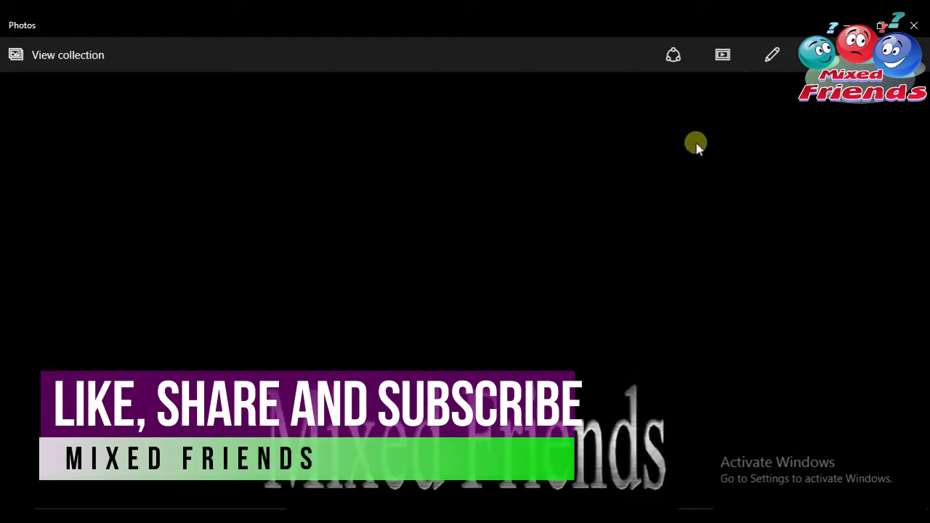
left_click(719, 54)
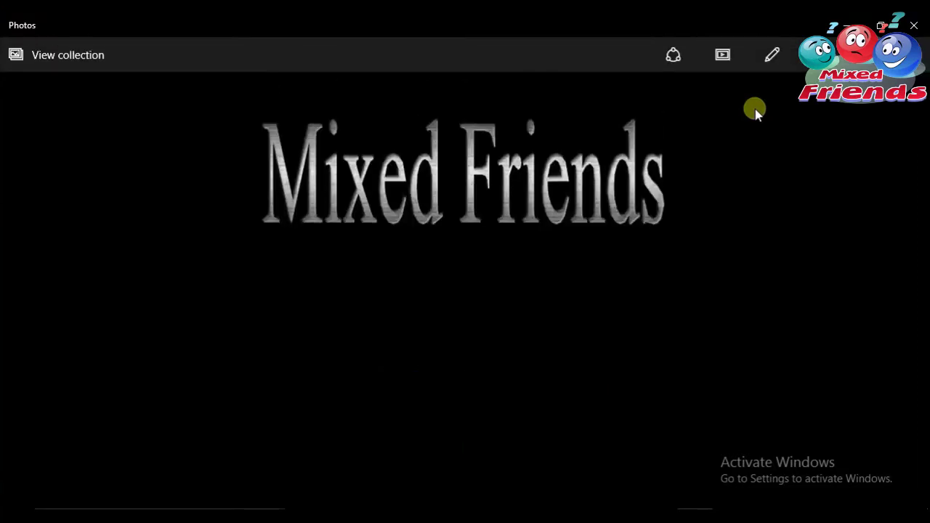
left_click(905, 24)
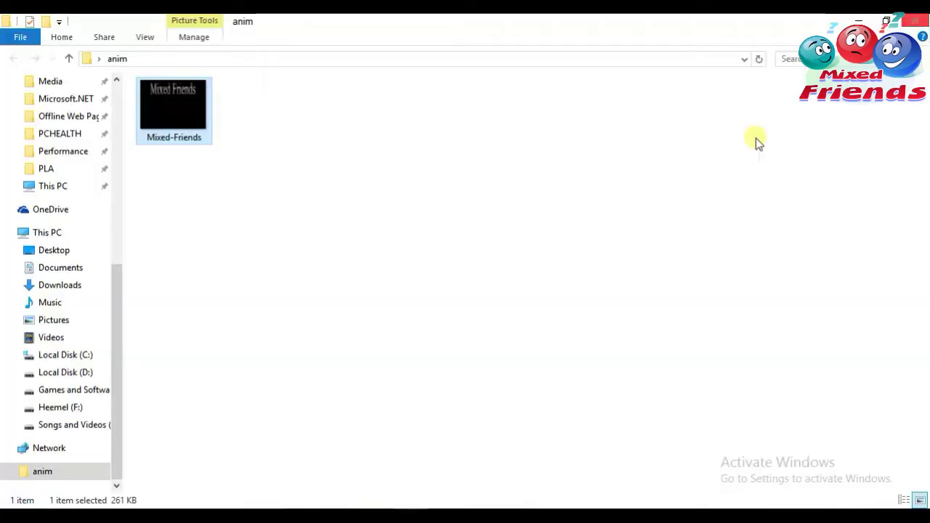